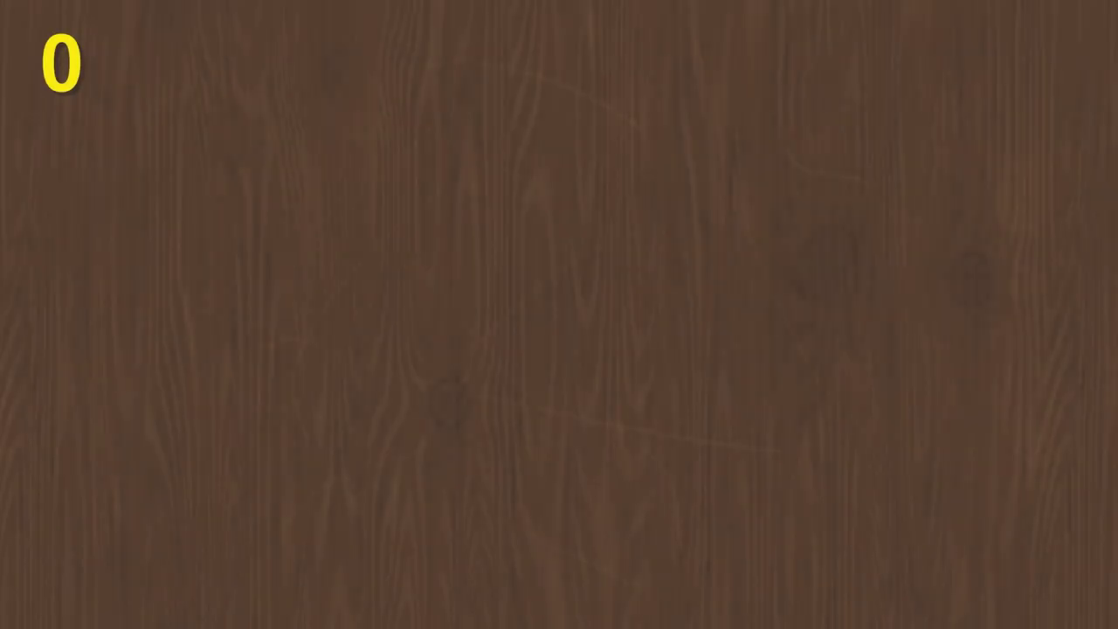
mouse_move(686, 354)
mouse_down()
mouse_move(324, 302)
mouse_move(162, 310)
mouse_move(602, 427)
mouse_move(410, 317)
mouse_move(393, 293)
mouse_move(333, 405)
mouse_move(599, 480)
mouse_move(404, 372)
mouse_move(864, 466)
mouse_move(150, 351)
mouse_move(731, 429)
mouse_up()
mouse_move(387, 407)
mouse_down()
mouse_move(774, 247)
mouse_move(392, 451)
mouse_move(327, 167)
mouse_move(594, 187)
mouse_move(254, 260)
mouse_move(536, 449)
mouse_move(828, 314)
mouse_move(75, 394)
mouse_up()
mouse_move(831, 436)
mouse_down()
mouse_move(826, 399)
mouse_move(407, 426)
mouse_move(747, 177)
mouse_move(548, 379)
mouse_move(949, 349)
mouse_move(75, 346)
mouse_move(472, 520)
mouse_move(214, 192)
mouse_move(844, 195)
mouse_move(948, 175)
mouse_move(549, 282)
mouse_move(483, 317)
mouse_move(130, 250)
mouse_move(716, 414)
mouse_move(399, 342)
mouse_move(661, 390)
mouse_move(781, 511)
mouse_move(515, 332)
mouse_move(389, 529)
mouse_move(798, 172)
mouse_move(80, 496)
mouse_move(711, 295)
mouse_move(797, 287)
mouse_move(312, 169)
mouse_move(763, 518)
mouse_move(723, 425)
mouse_move(149, 437)
mouse_move(955, 250)
mouse_move(338, 496)
mouse_move(796, 471)
mouse_move(410, 260)
mouse_move(186, 362)
mouse_move(1030, 96)
mouse_move(577, 454)
mouse_move(212, 192)
mouse_move(330, 244)
mouse_move(579, 219)
mouse_move(637, 396)
mouse_move(950, 165)
mouse_move(456, 571)
mouse_move(834, 284)
mouse_move(768, 166)
mouse_up()
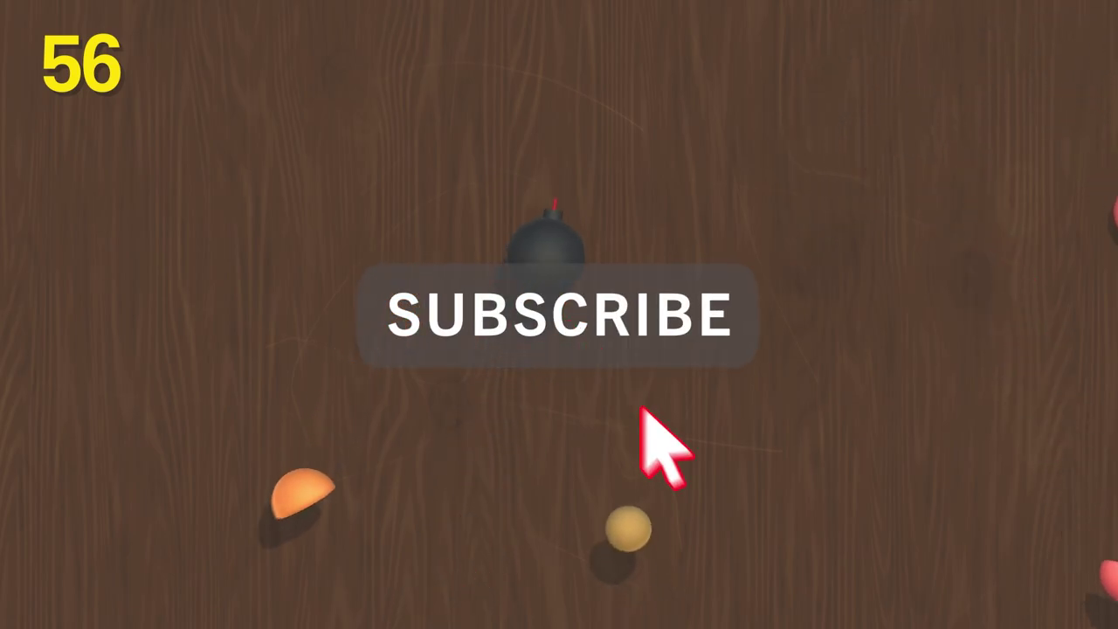
mouse_move(411, 358)
mouse_down()
mouse_move(783, 426)
mouse_move(155, 494)
mouse_move(918, 362)
mouse_move(155, 436)
mouse_move(970, 372)
mouse_move(88, 379)
mouse_move(673, 148)
mouse_move(252, 526)
mouse_up()
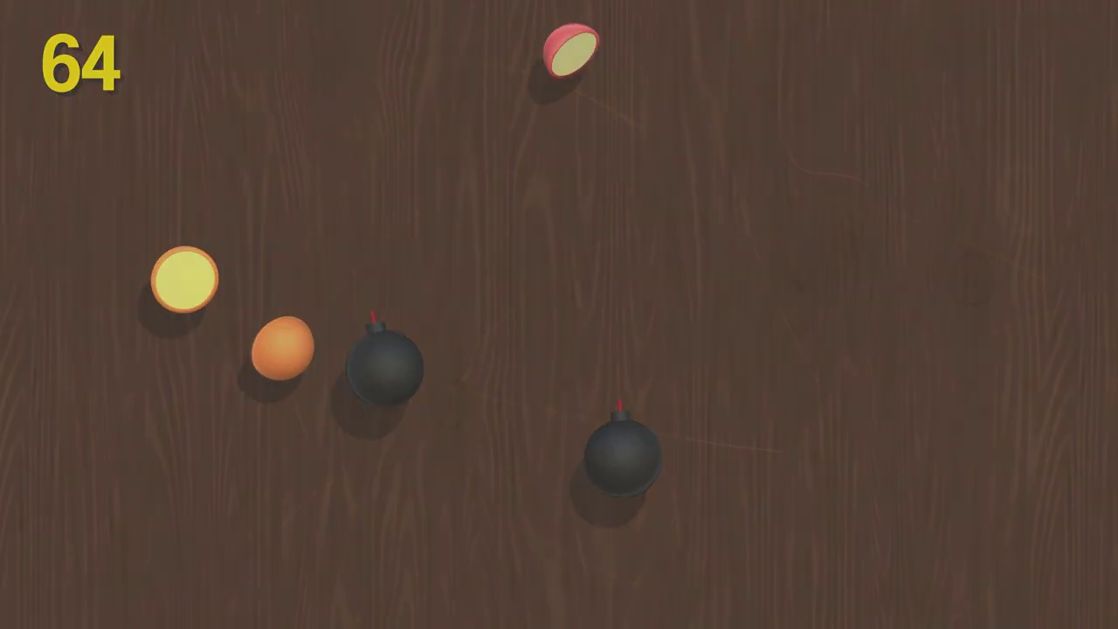
drag(437, 376, 294, 338)
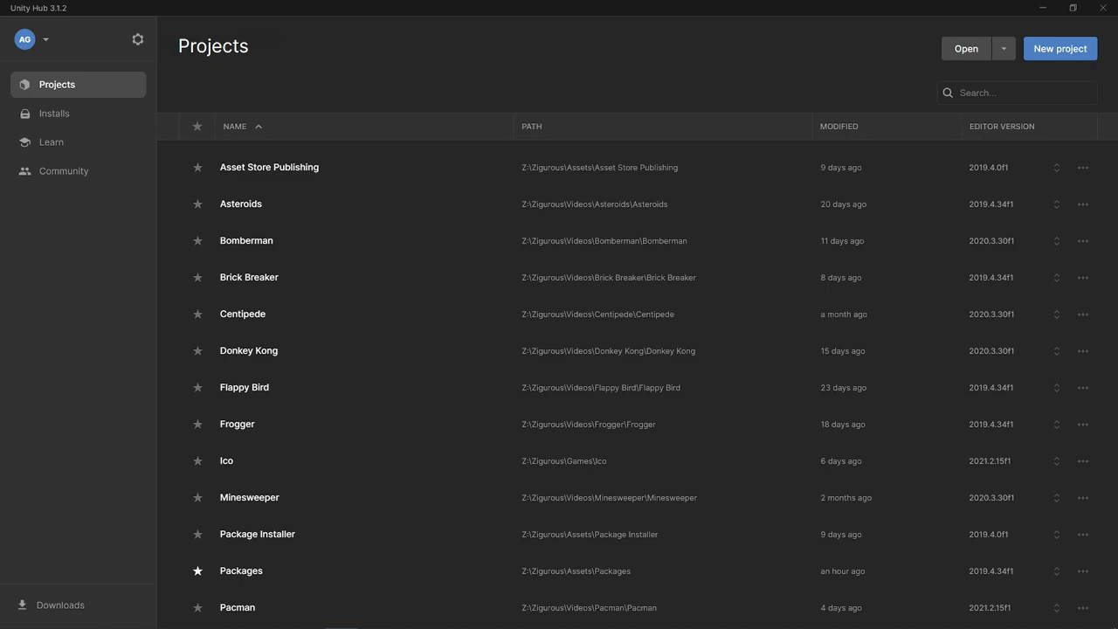
Create a new 3D project named Fruit Ninja with editor version 2020.3.30f1.
click(1060, 50)
click(554, 45)
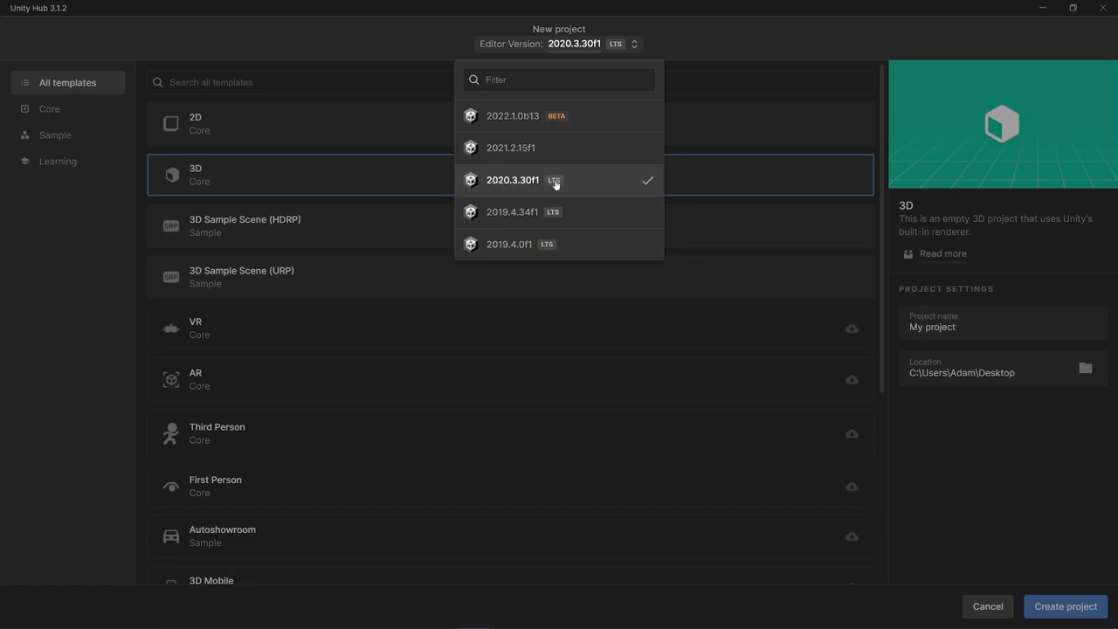
click(592, 185)
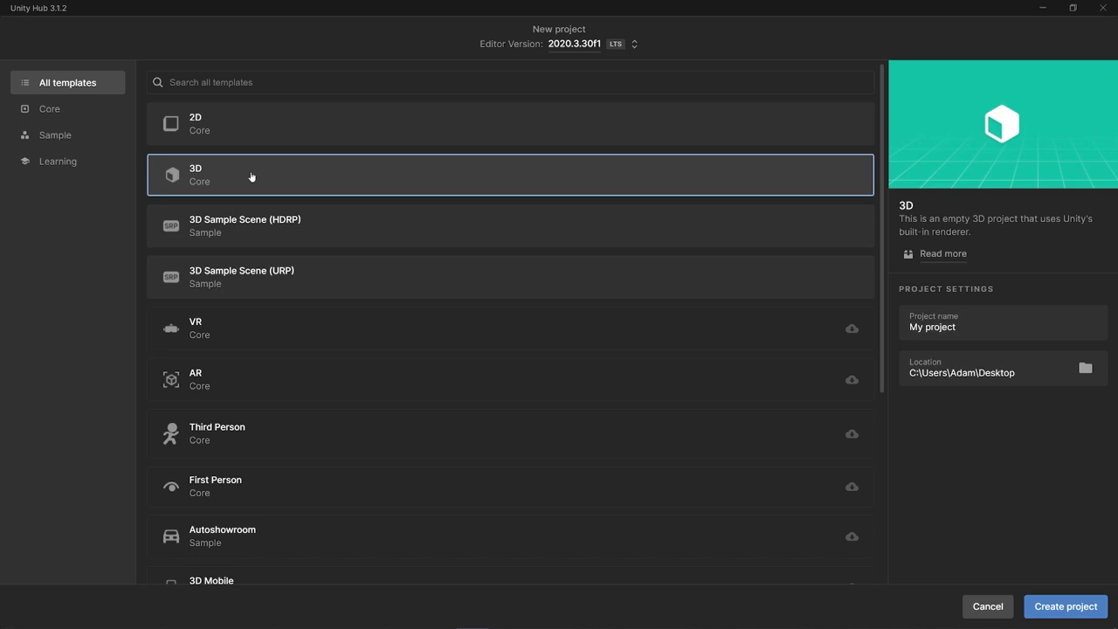
click(966, 323)
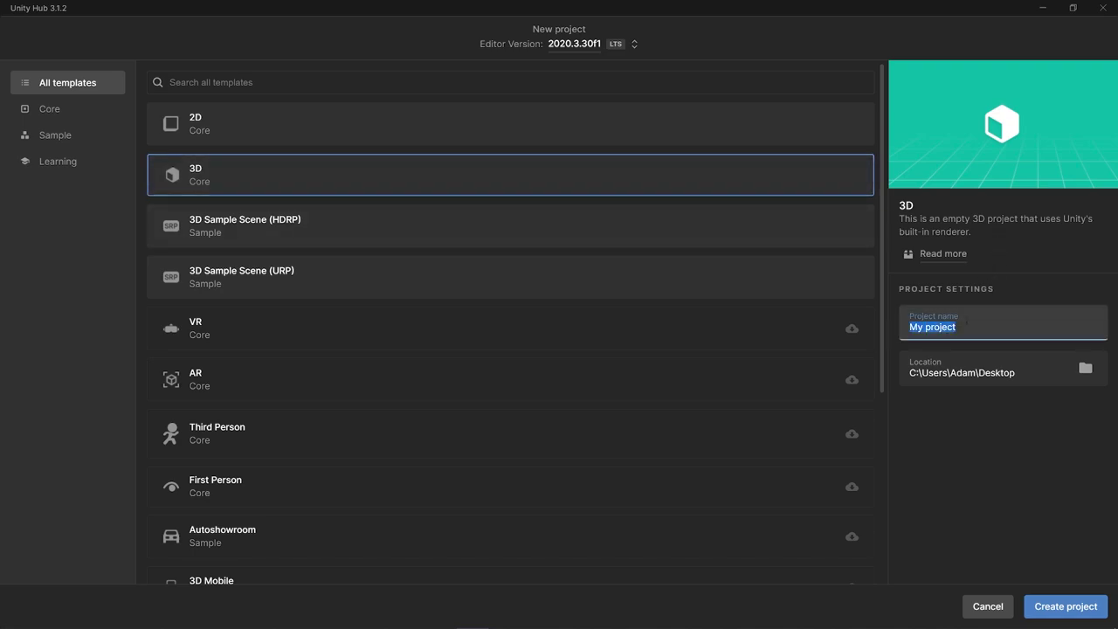
text(Fruit Ninja)
click(957, 431)
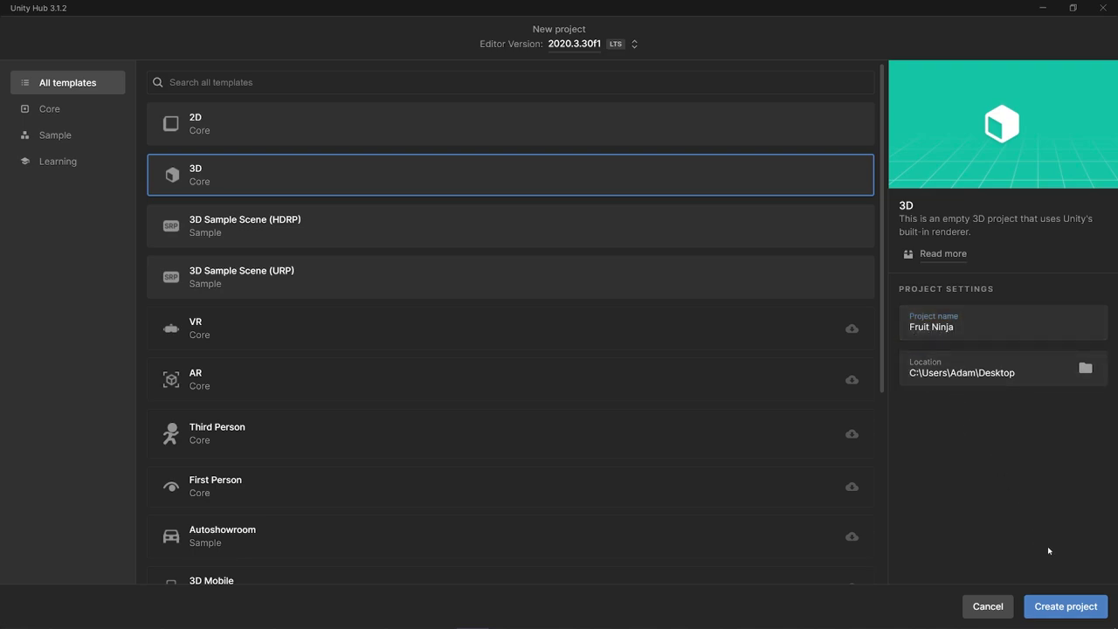
click(1054, 604)
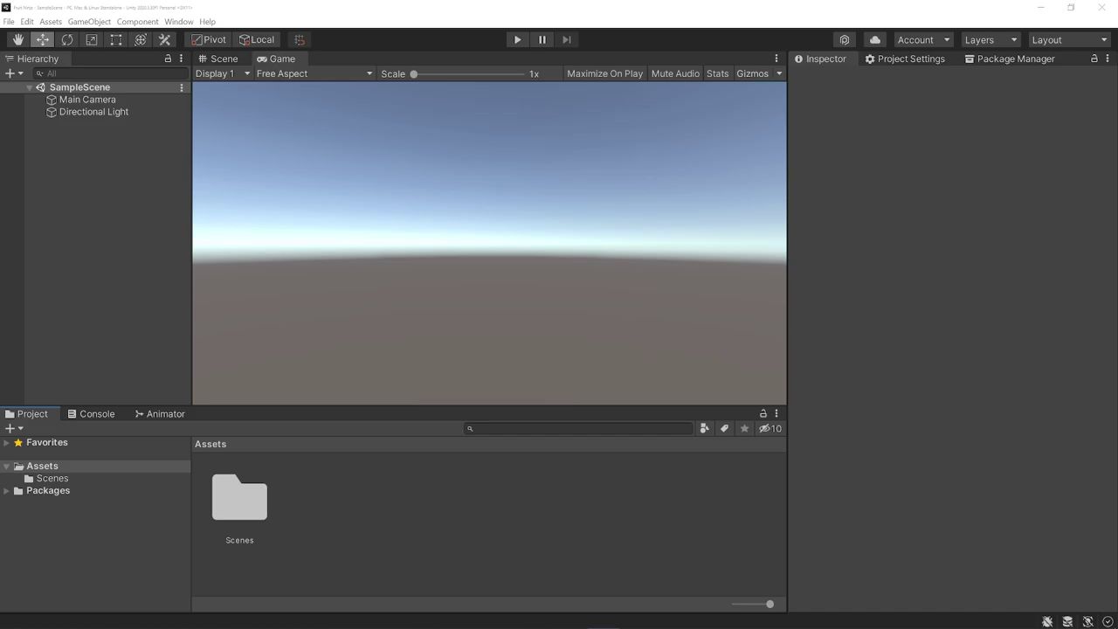
Switch to the browser and download the project files through the README of the unity-fruit-ninja-tutorial GitHub repository.
drag(0, 63, 667, 89)
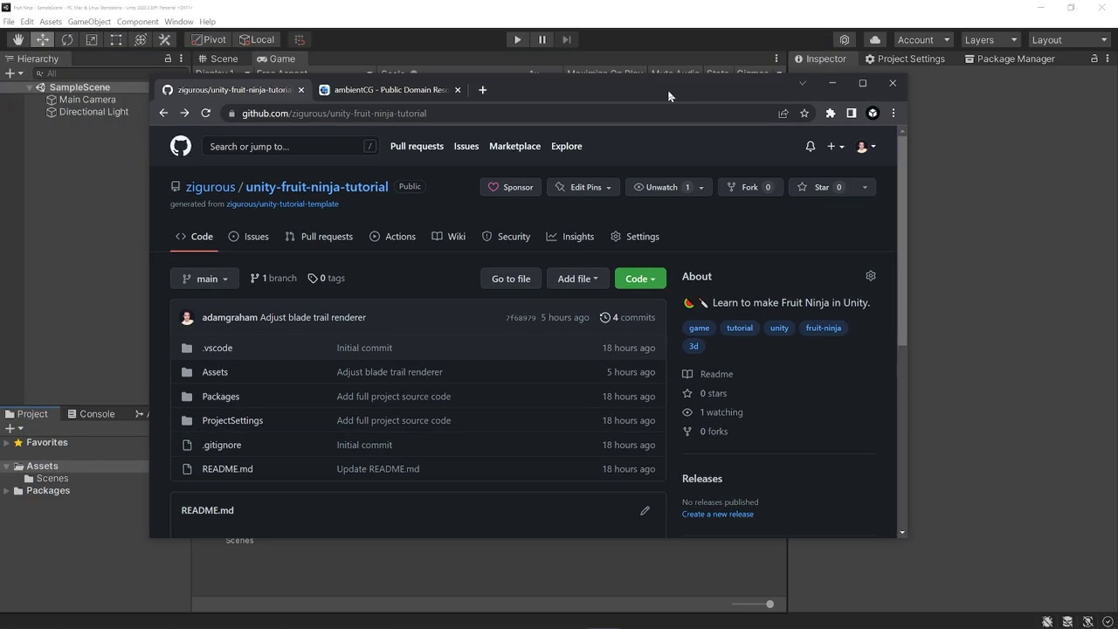
double_click(609, 91)
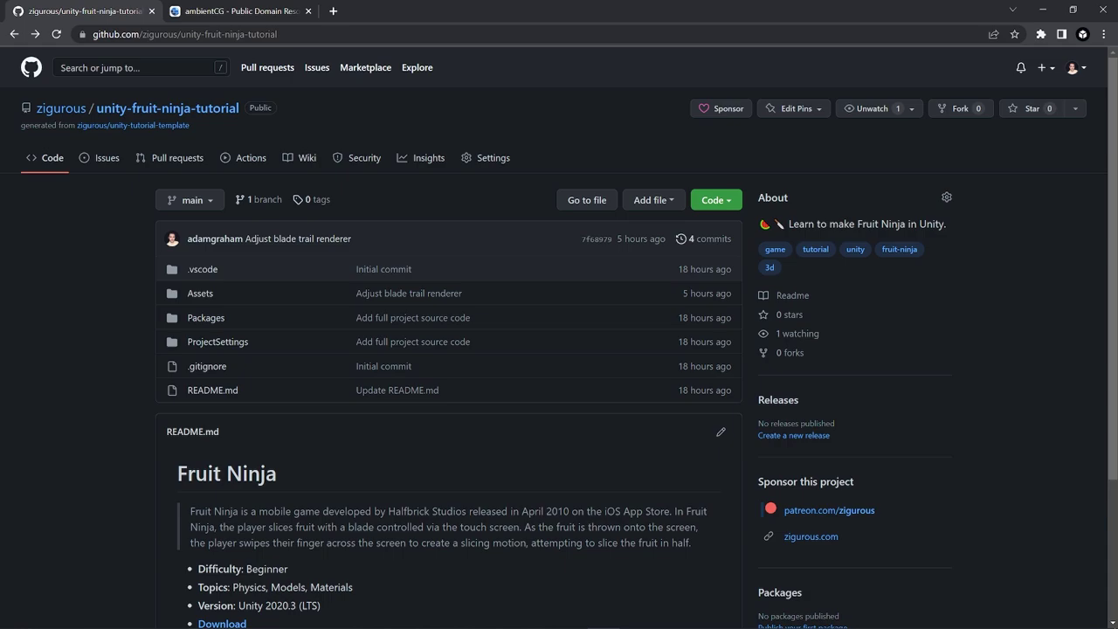
scroll(25, 368, down, 2)
drag(248, 492, 185, 493)
click(186, 494)
click(222, 495)
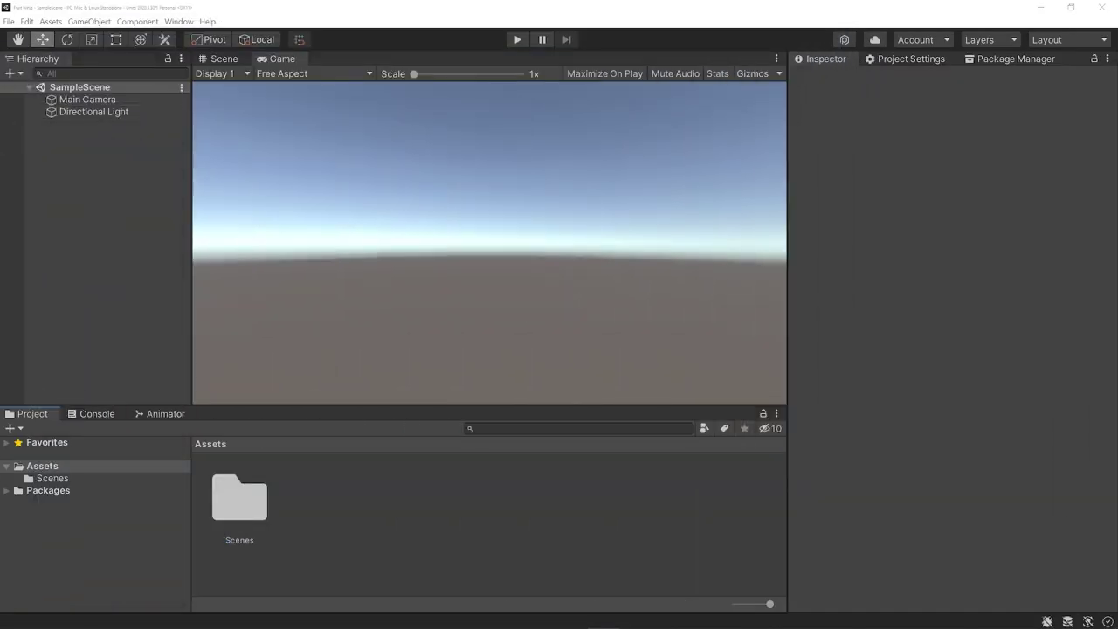
Open the Downloads folder in File Explorer and extract the downloaded unity-fruit-ninja-tutorial-main archive.
key(super+e)
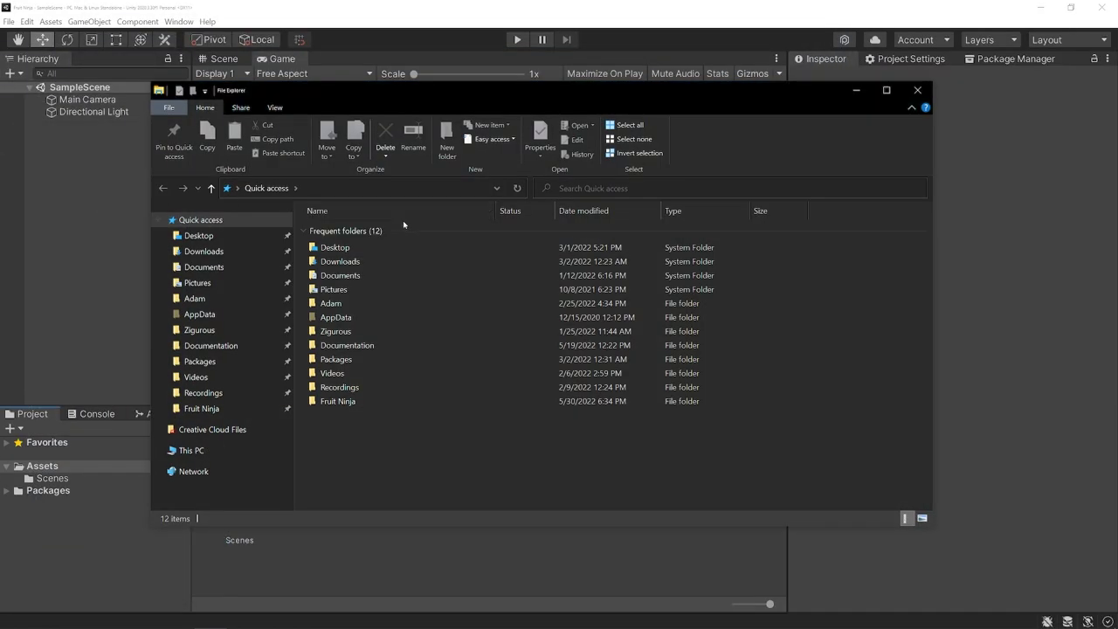
click(204, 251)
right_click(325, 260)
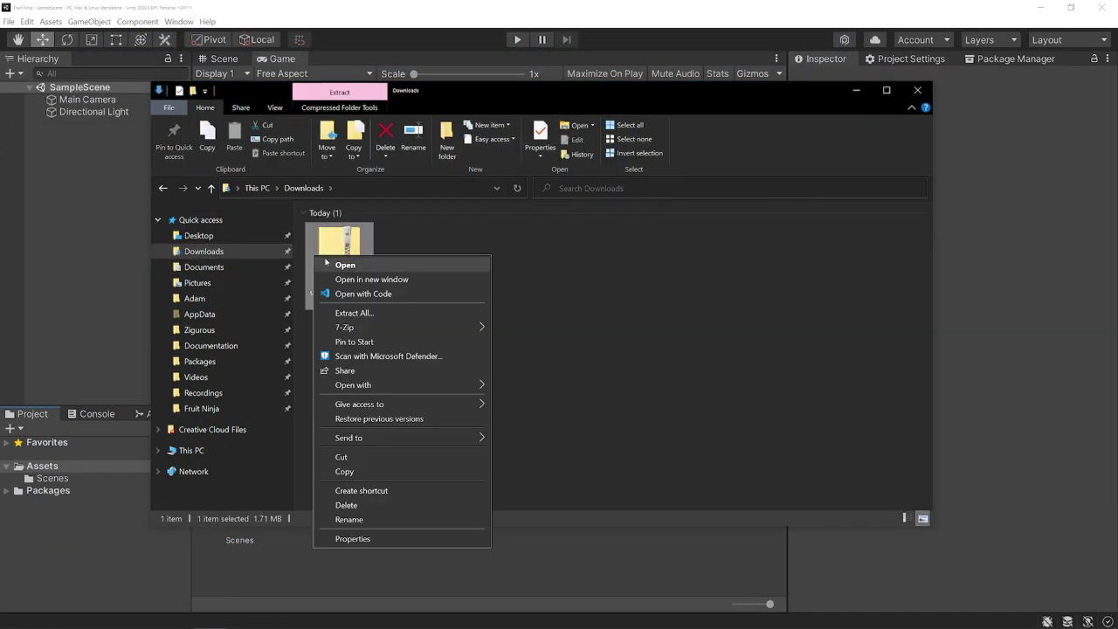
click(360, 314)
key(Return)
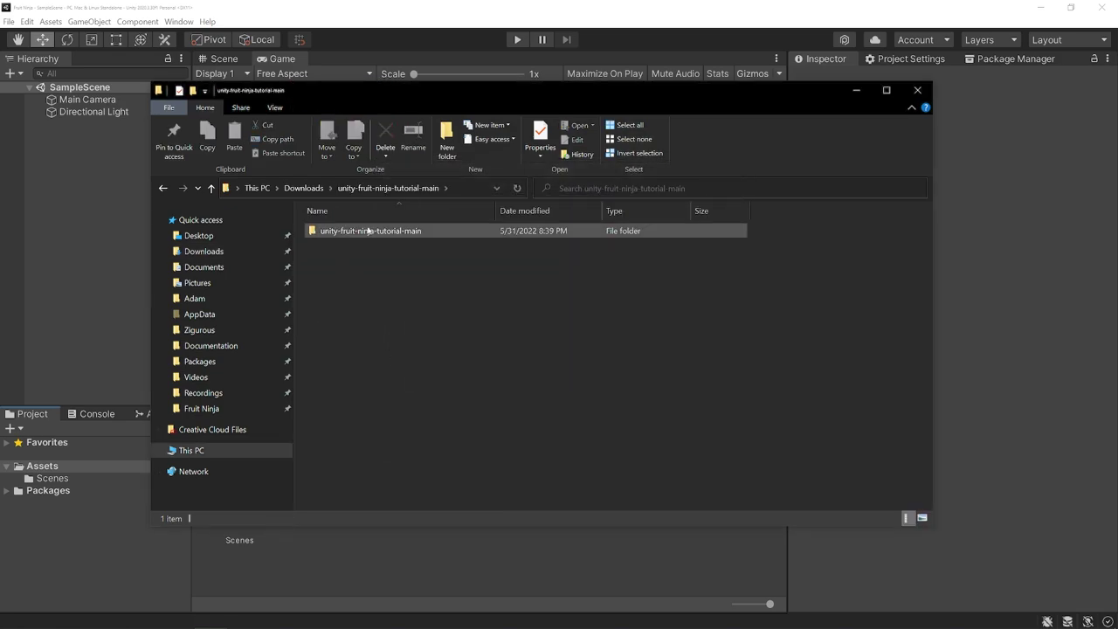
Import coolvetica rg.otf from the extracted project's Assets/Fonts folder into the Unity project's Assets folder.
double_click(358, 231)
double_click(349, 245)
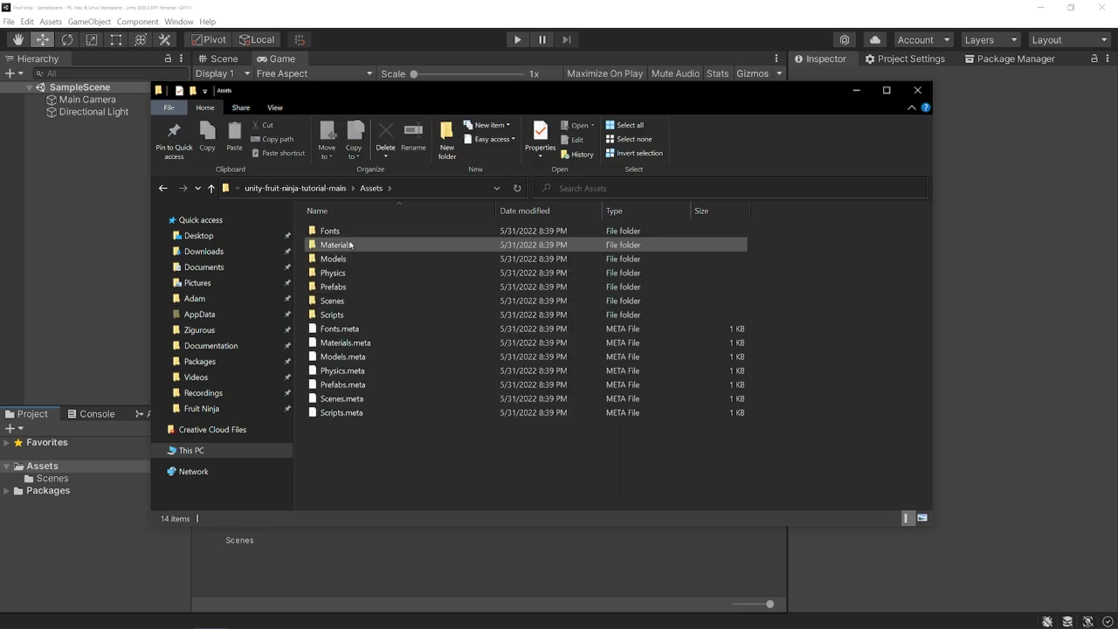
double_click(347, 231)
drag(347, 231, 366, 574)
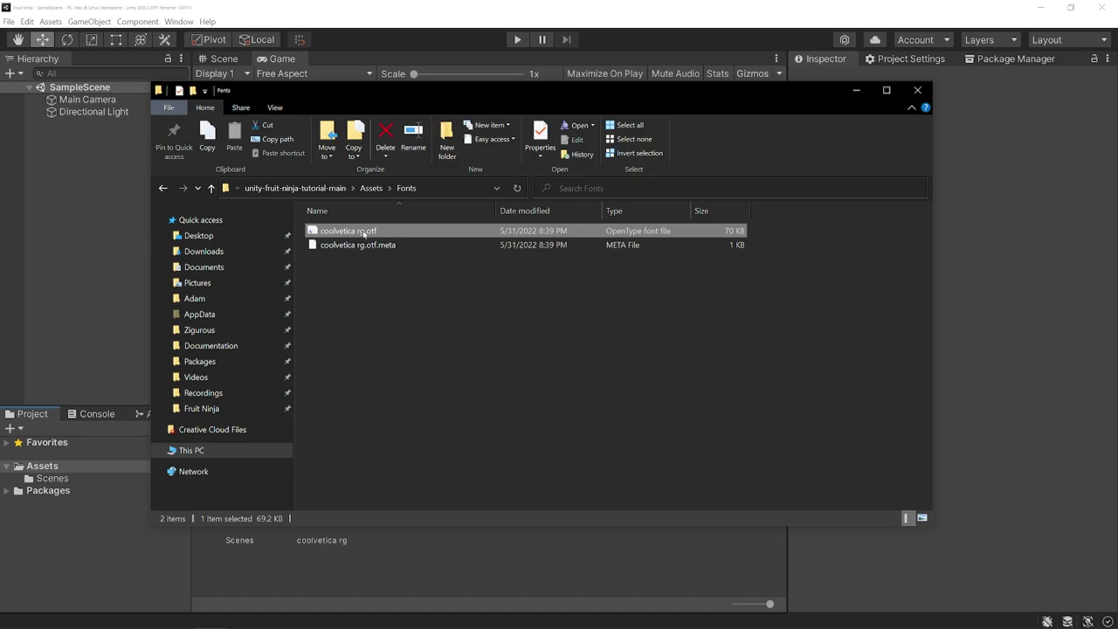
Import the Fruit_Sliced.fbx and Fruit_Whole.fbx models from the extracted Models folder into the Unity project's Assets.
click(371, 188)
double_click(349, 258)
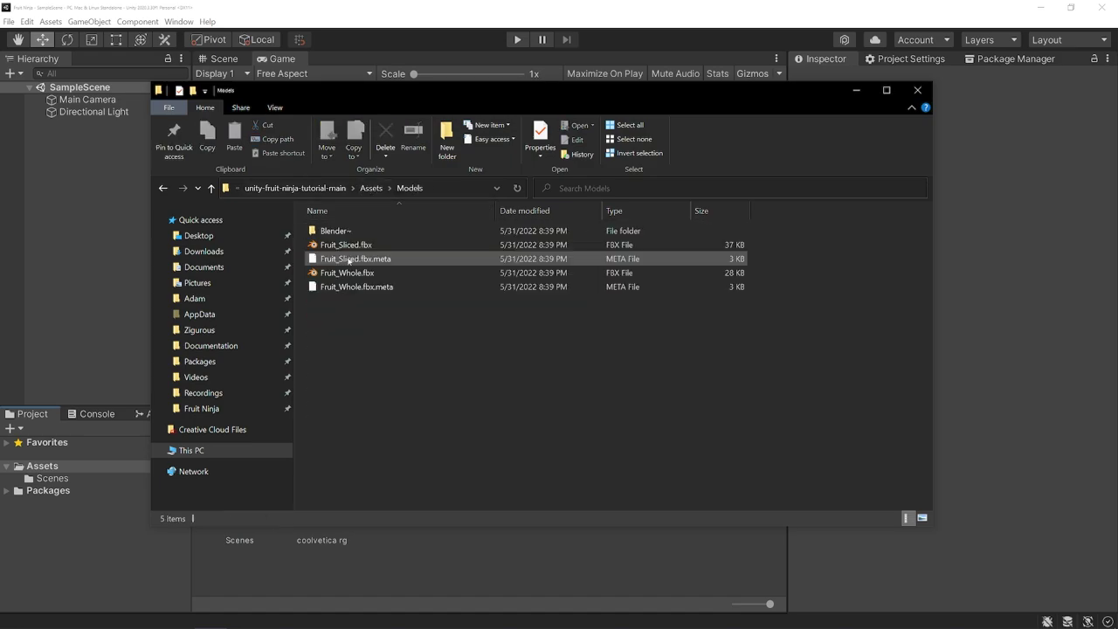
click(336, 245)
ctrl+click(353, 273)
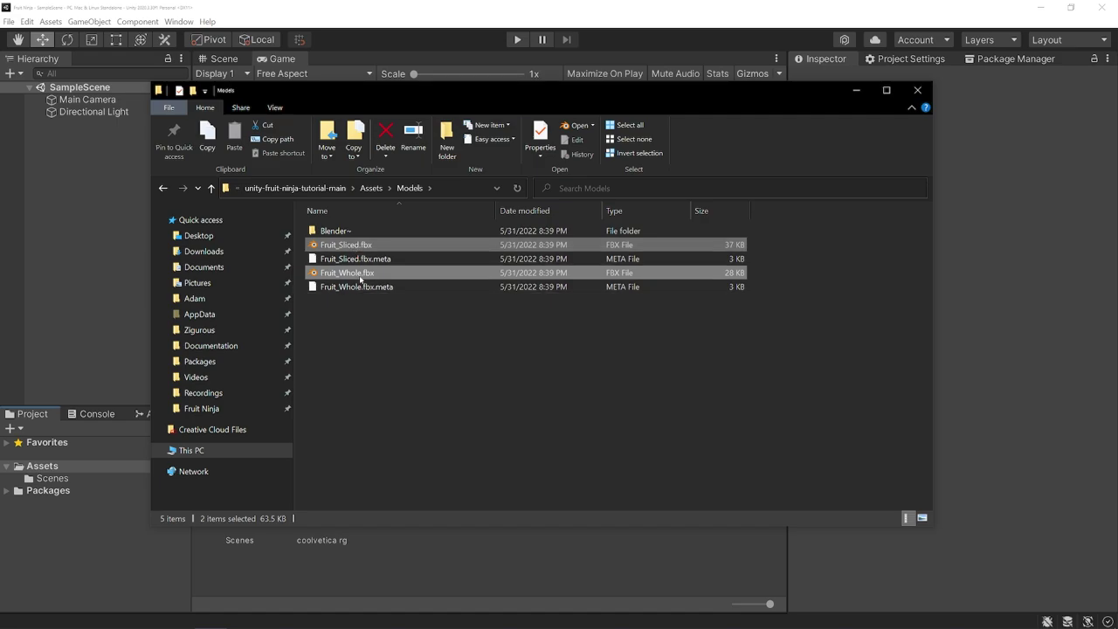
drag(365, 269, 452, 559)
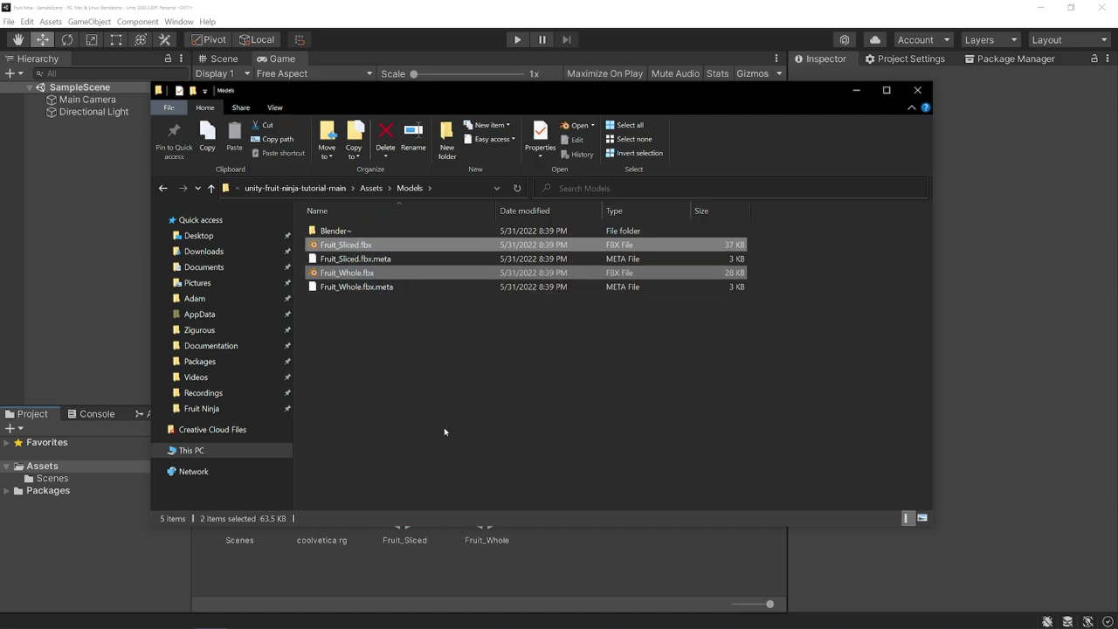
Import the Wood.png texture from the extracted Materials/Textures folder into the Unity project's Assets.
click(371, 188)
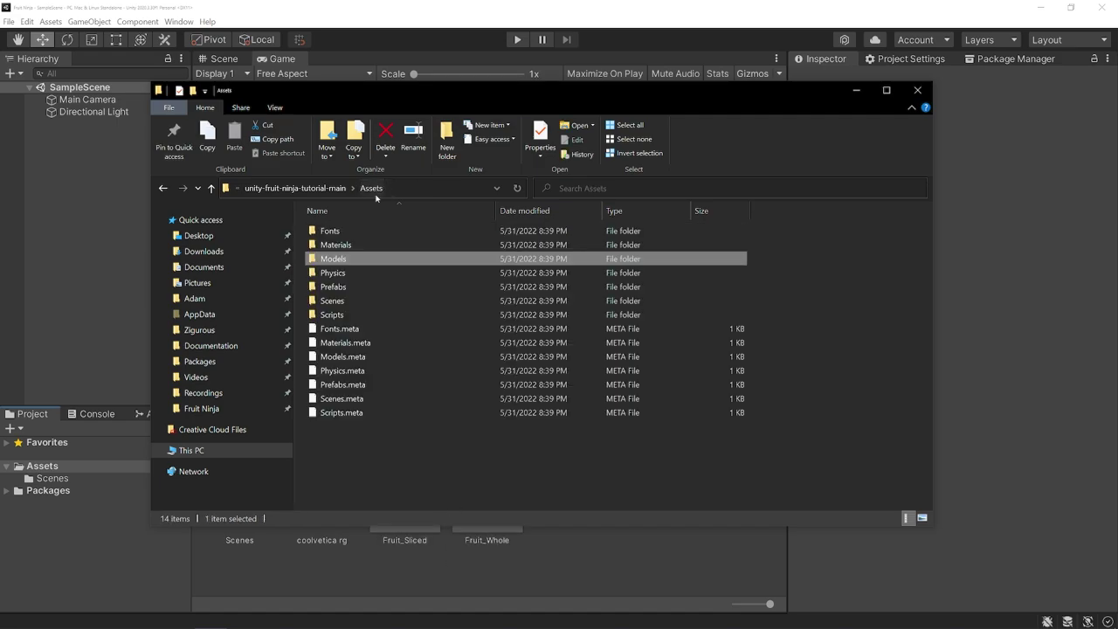
double_click(343, 246)
double_click(334, 230)
drag(339, 240, 630, 555)
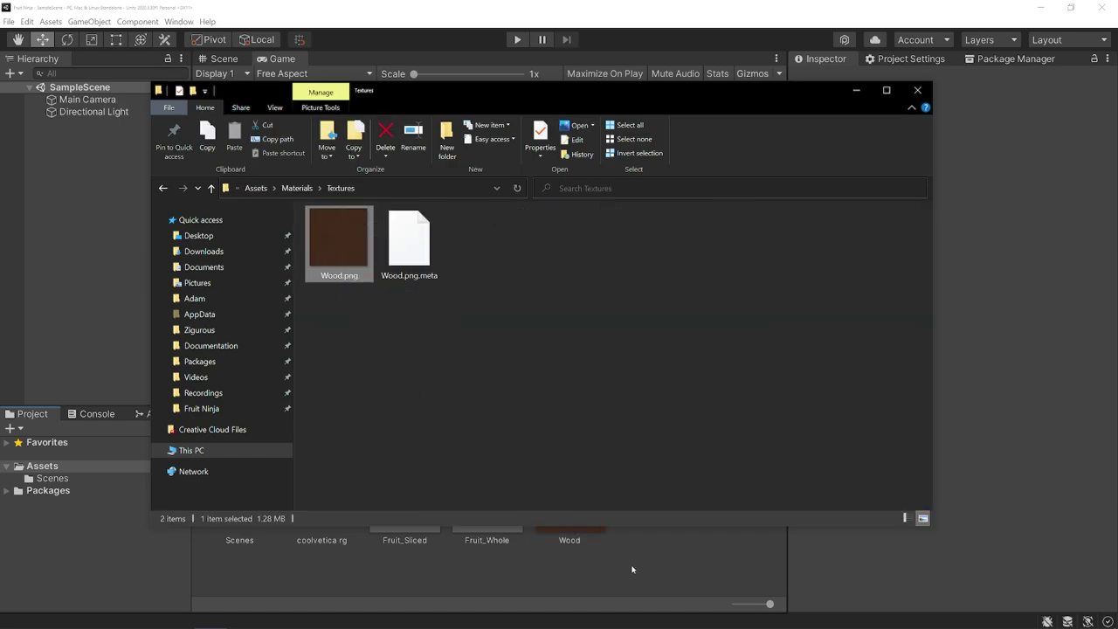
click(647, 572)
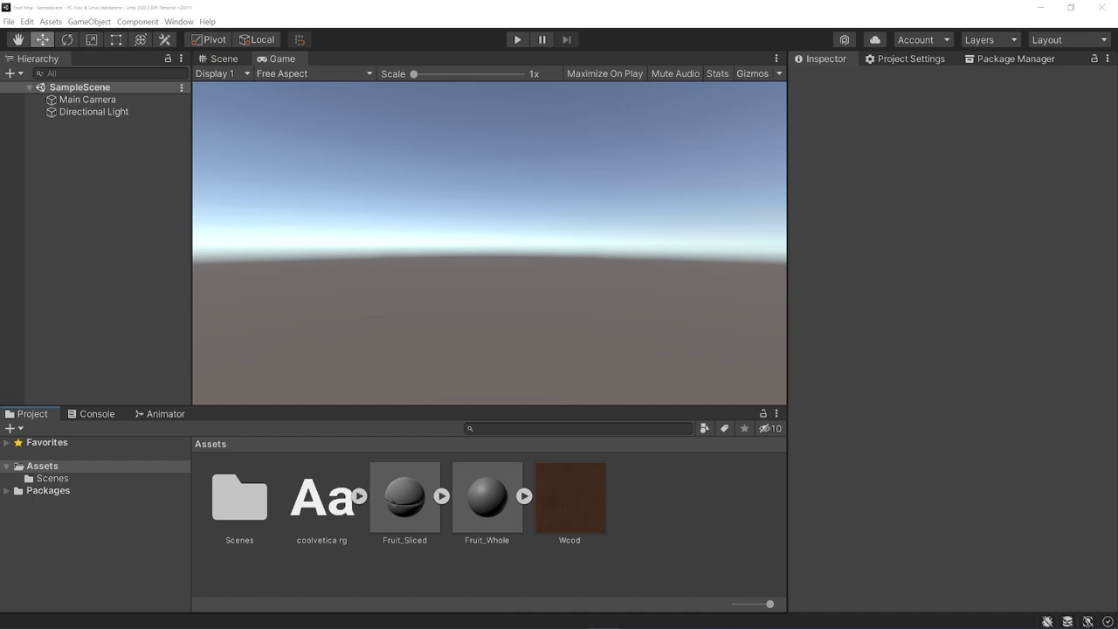
Examine the imported Fruit_Whole and Fruit_Sliced models and compare the two.
click(481, 502)
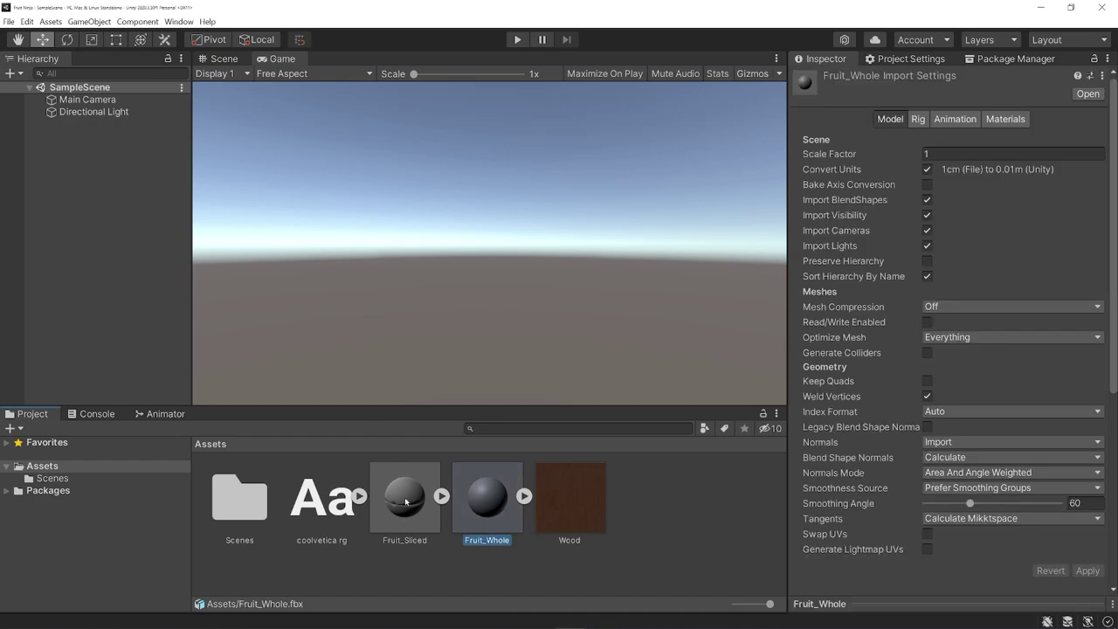
click(431, 565)
click(409, 513)
click(471, 513)
click(406, 510)
click(441, 559)
click(407, 508)
click(480, 504)
click(414, 512)
click(481, 508)
click(415, 504)
click(486, 504)
click(407, 494)
click(480, 496)
click(474, 559)
Create a new folder named Textures in the project's Assets folder.
right_click(376, 573)
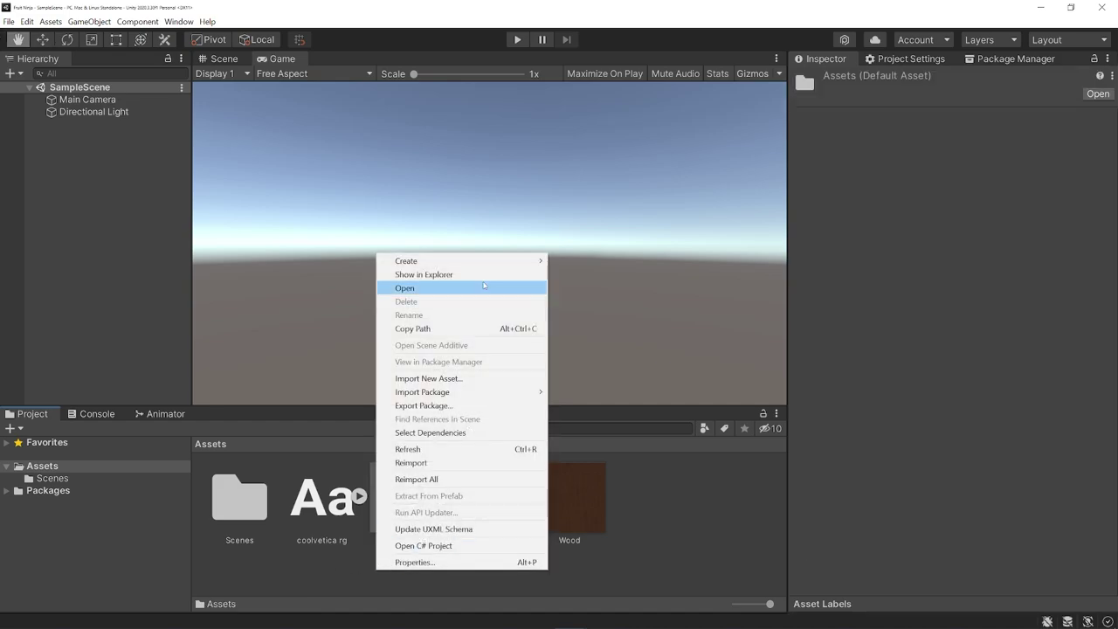
mouse_move(406, 261)
click(609, 144)
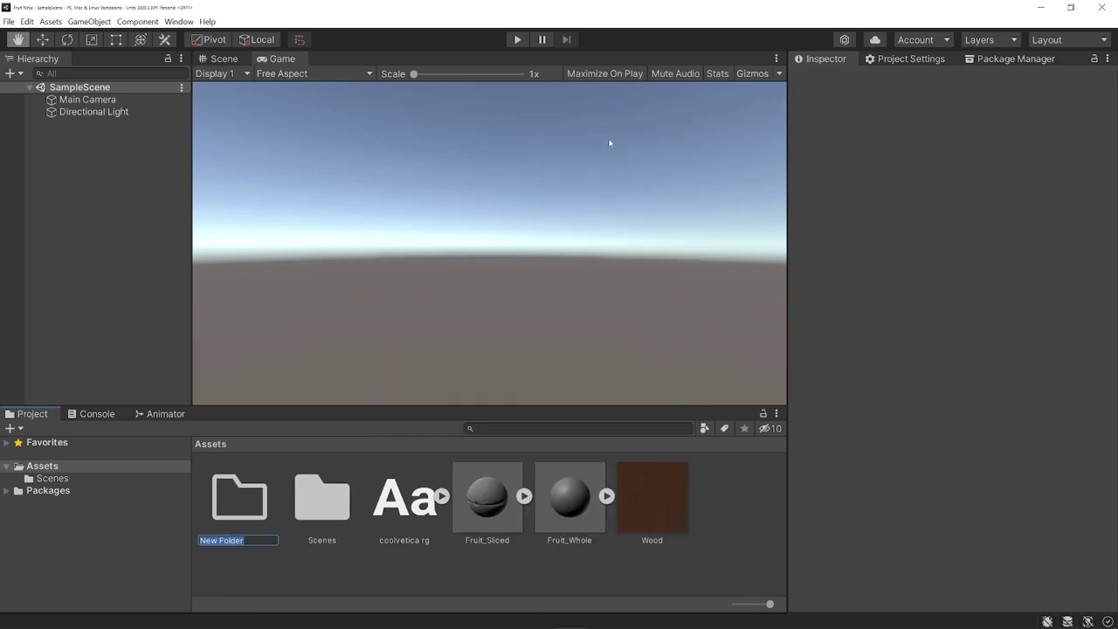
text(wTextures)
key(Return)
Create another folder in Assets and name it Models.
right_click(769, 503)
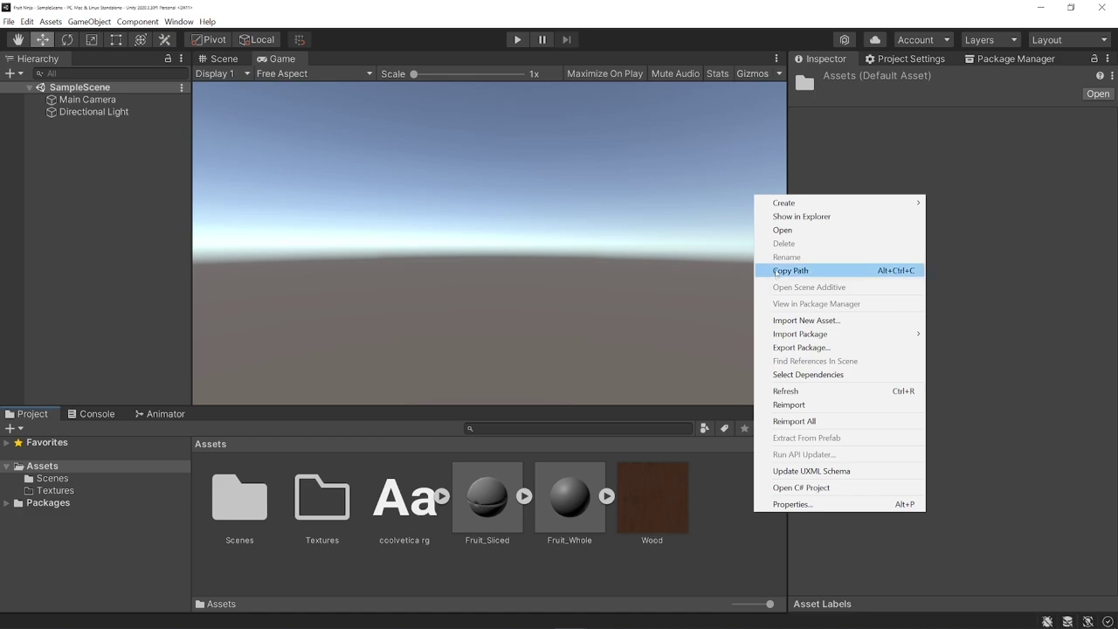
mouse_move(785, 203)
click(968, 144)
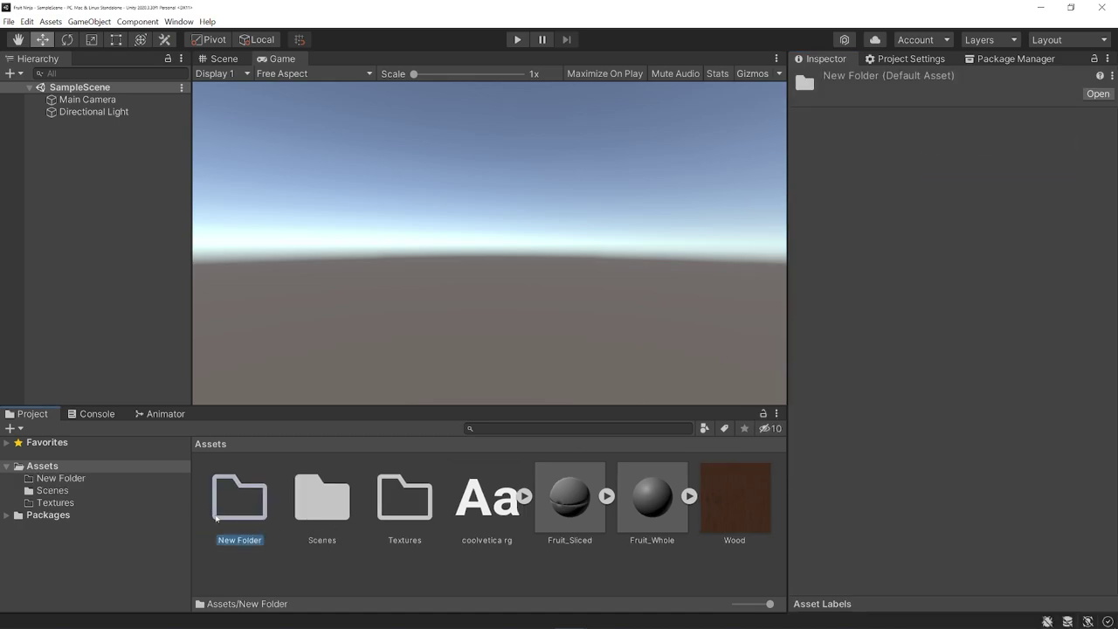
text(Materi)
key(ctrl+a)
text(Models)
key(Return)
Add a folder named Fonts to the project's Assets folder.
right_click(301, 573)
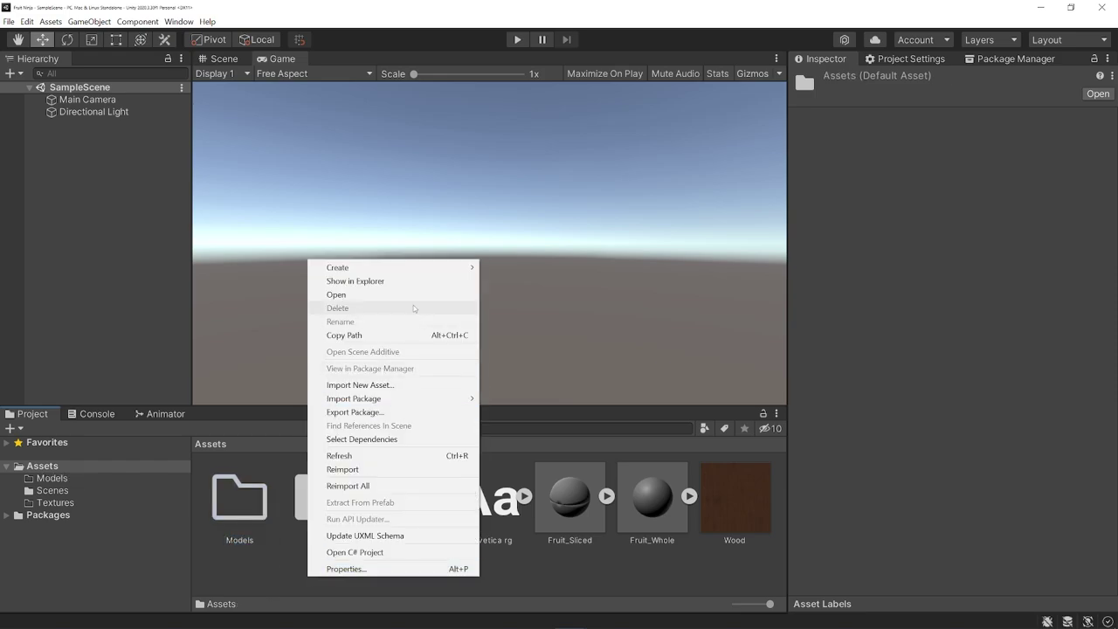
mouse_move(331, 264)
click(546, 142)
text(Fonts)
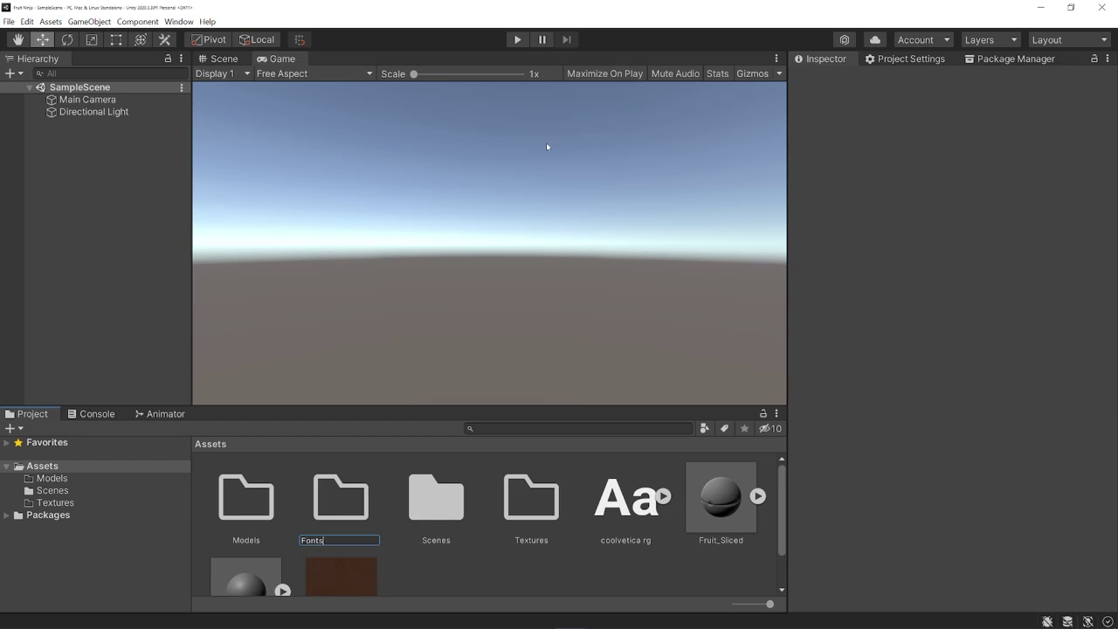
key(Return)
Move the coolvetica font, the two fruit models and the Wood texture into the Fonts, Models and Textures folders respectively.
drag(626, 496, 245, 497)
drag(593, 489, 317, 496)
shift+click(651, 496)
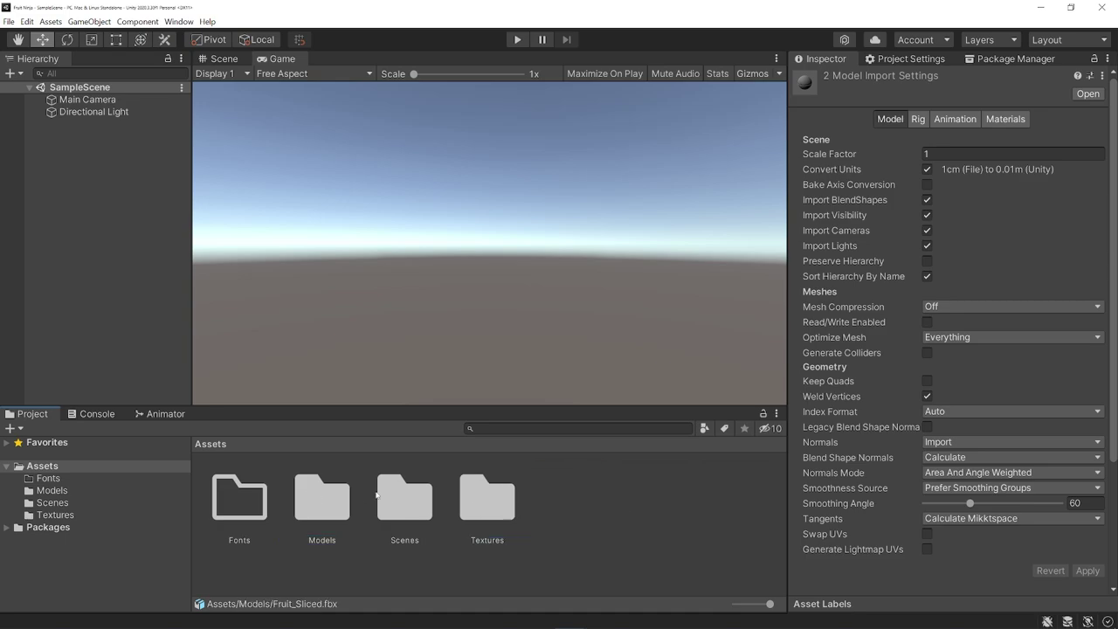
click(52, 490)
click(42, 465)
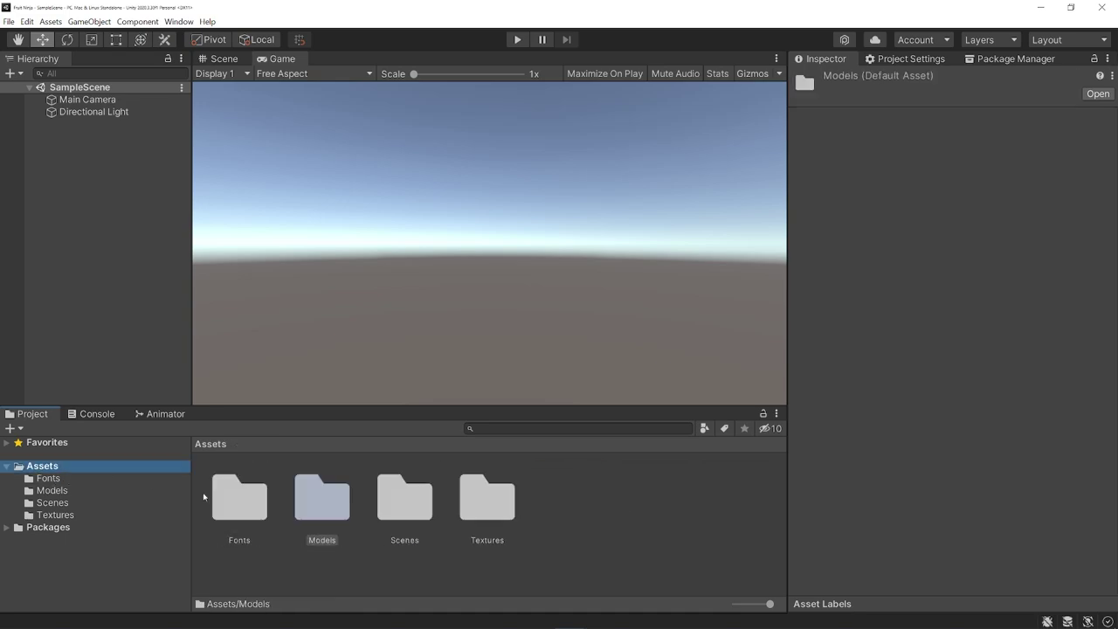
Set the Wood texture's import Max Size to 1024 and Compression to None, and apply the changes.
double_click(486, 492)
click(245, 493)
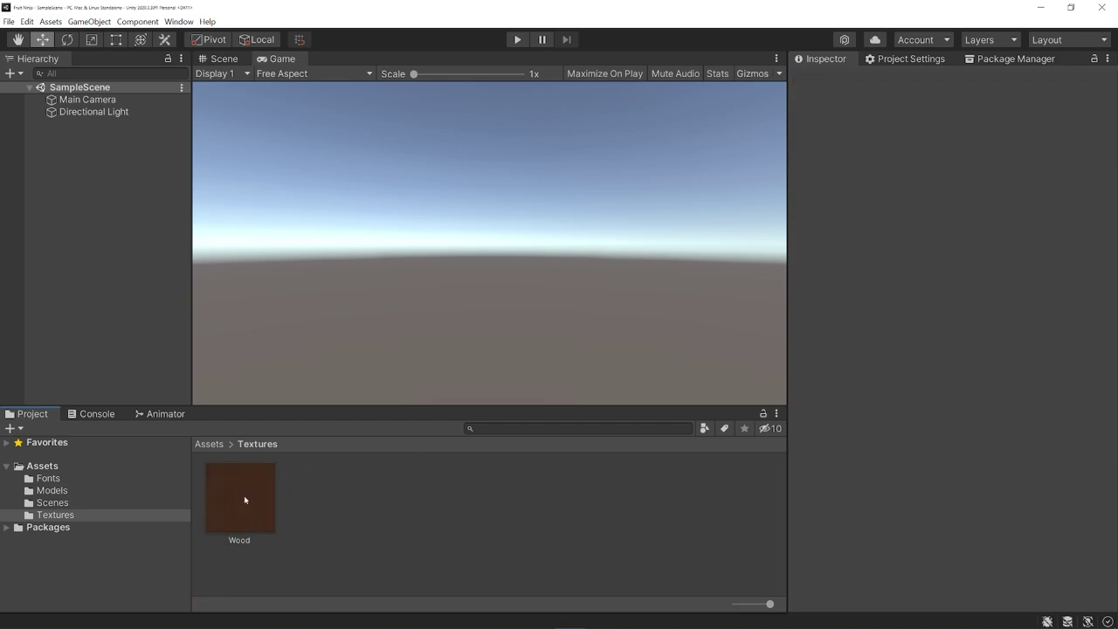
click(243, 495)
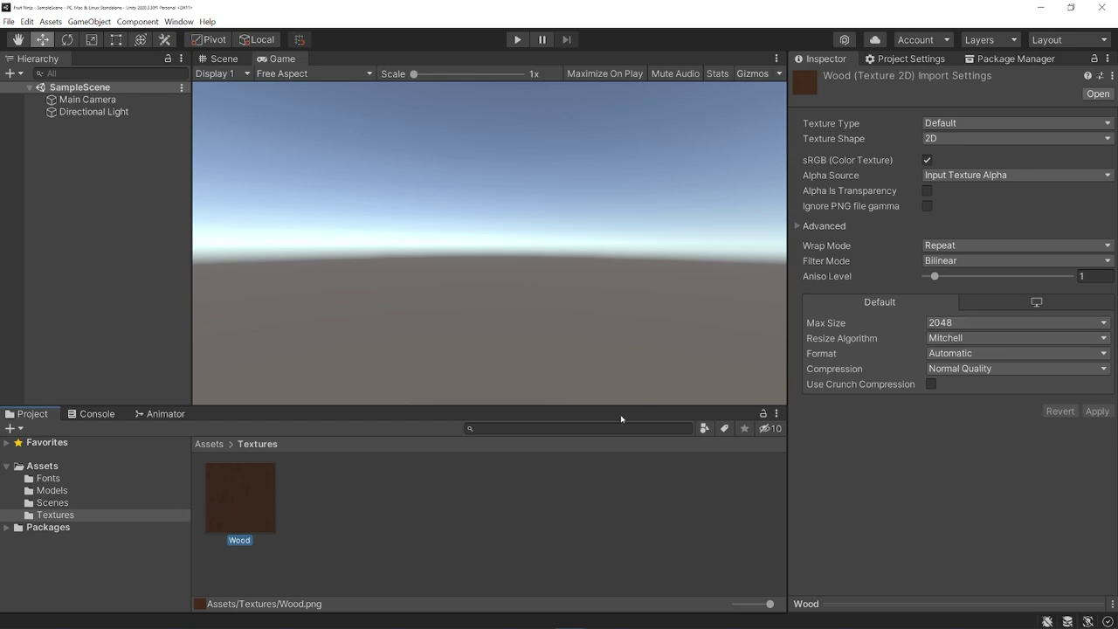
click(983, 322)
click(965, 406)
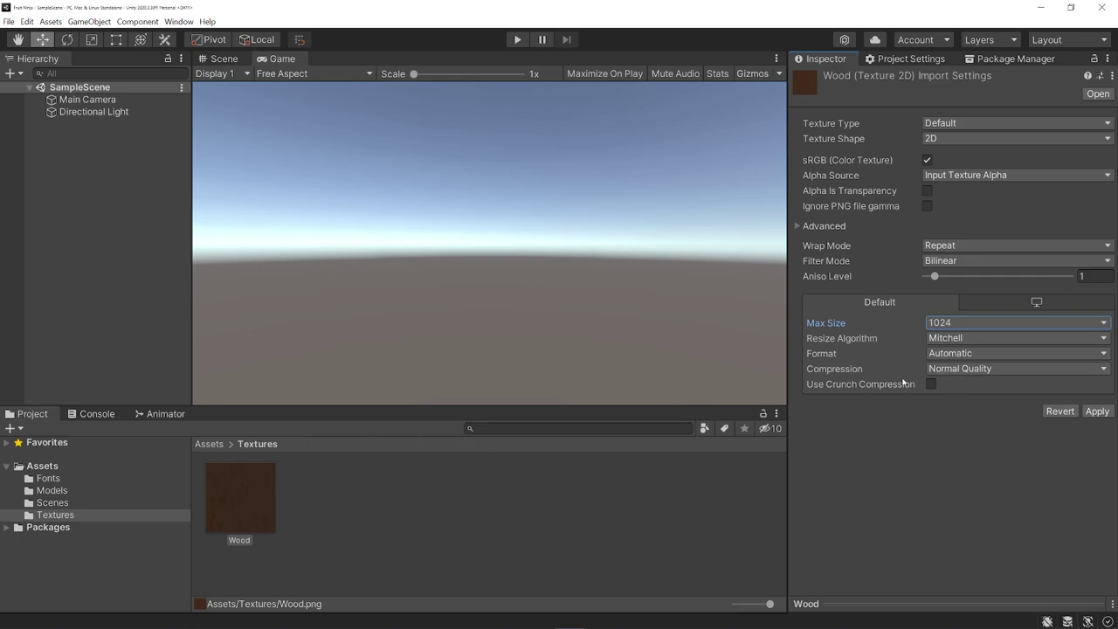
click(954, 368)
click(943, 384)
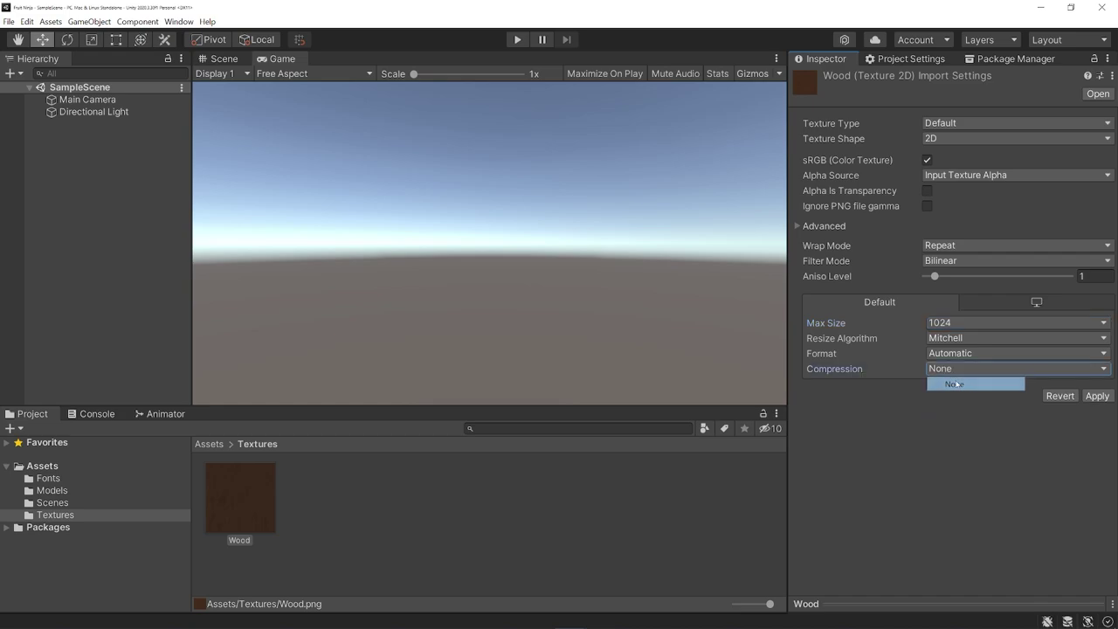
click(1097, 396)
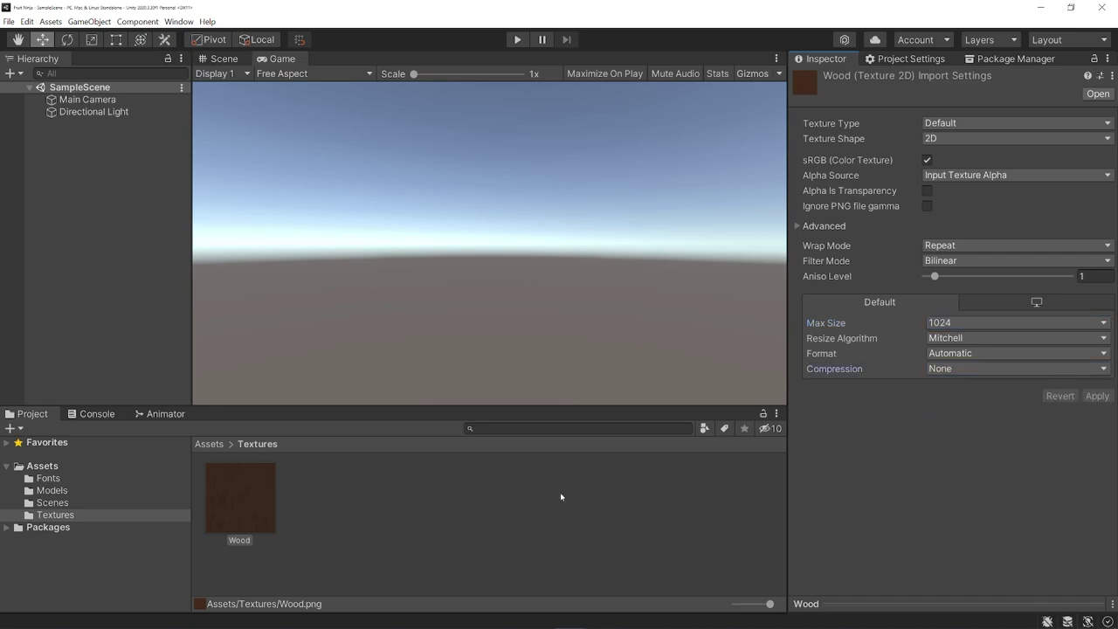
click(500, 515)
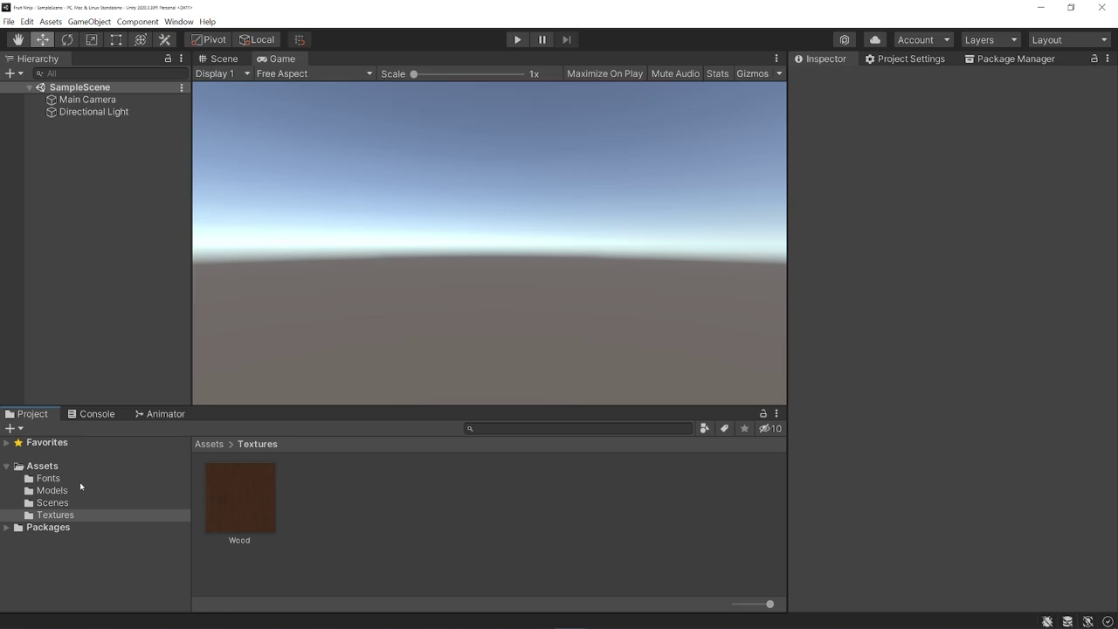
Examine the import settings of the Fruit_Sliced model in the Models folder.
click(54, 490)
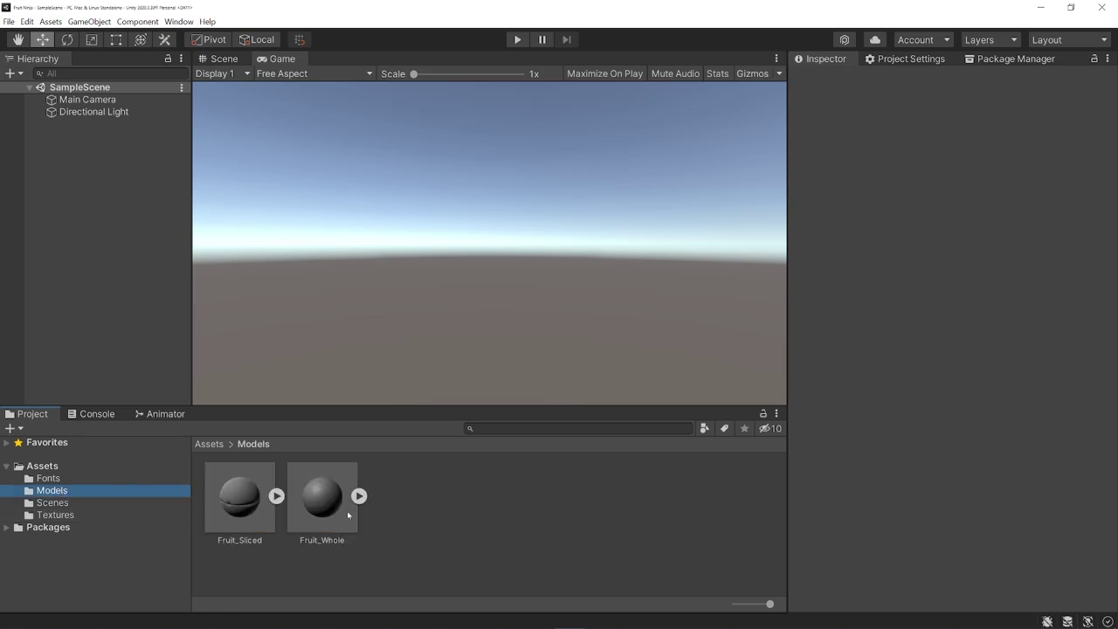
click(239, 496)
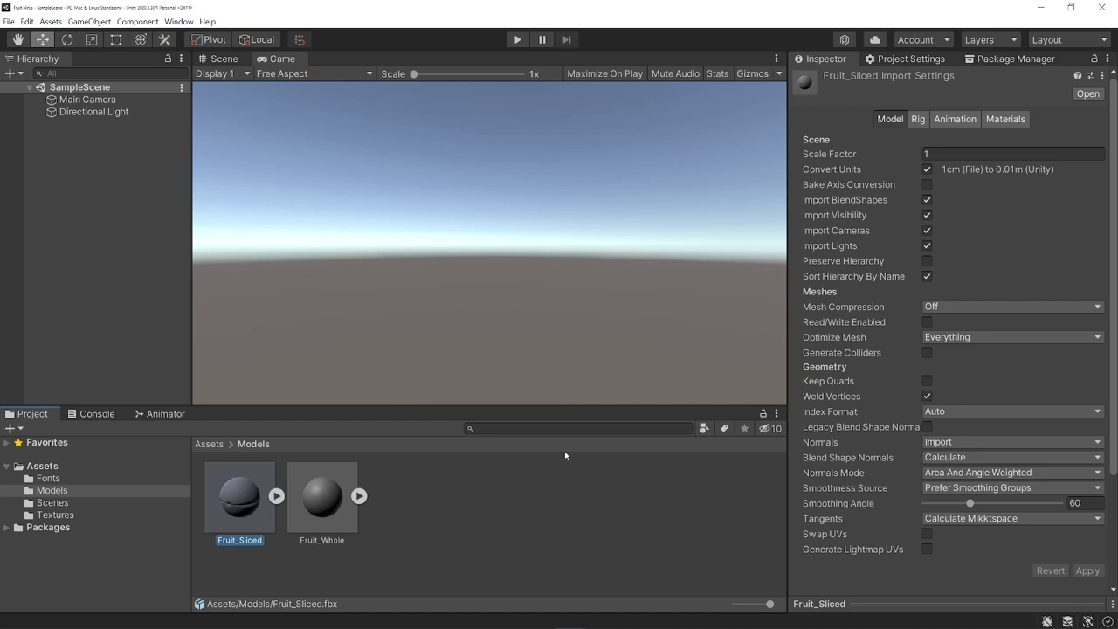
click(479, 516)
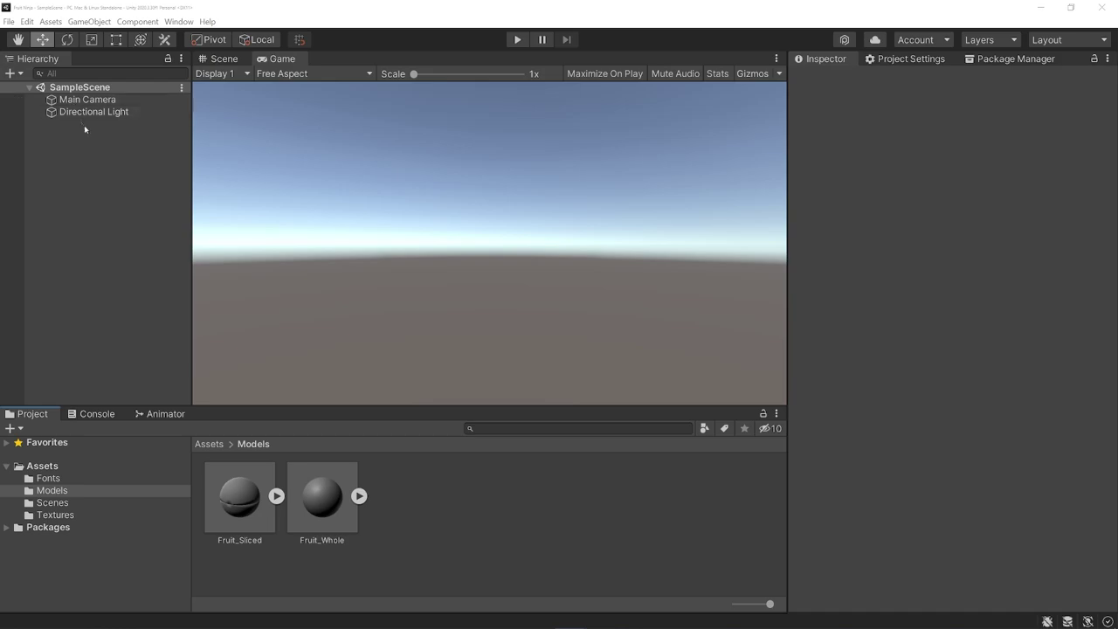
Add a 3D plane to the scene and reset its transform.
right_click(88, 182)
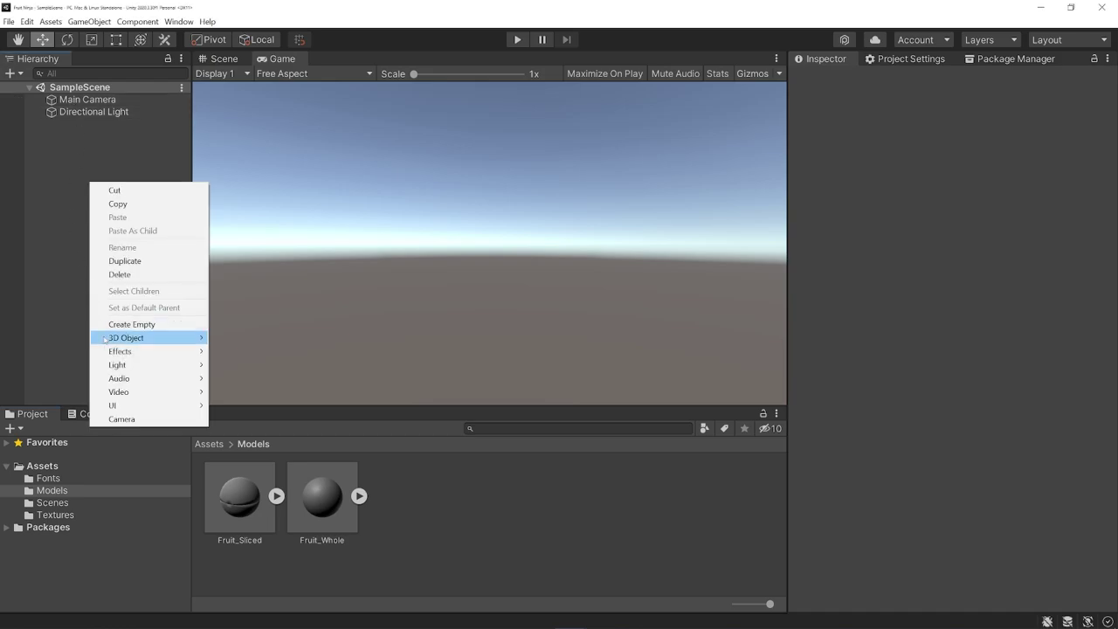
mouse_move(148, 337)
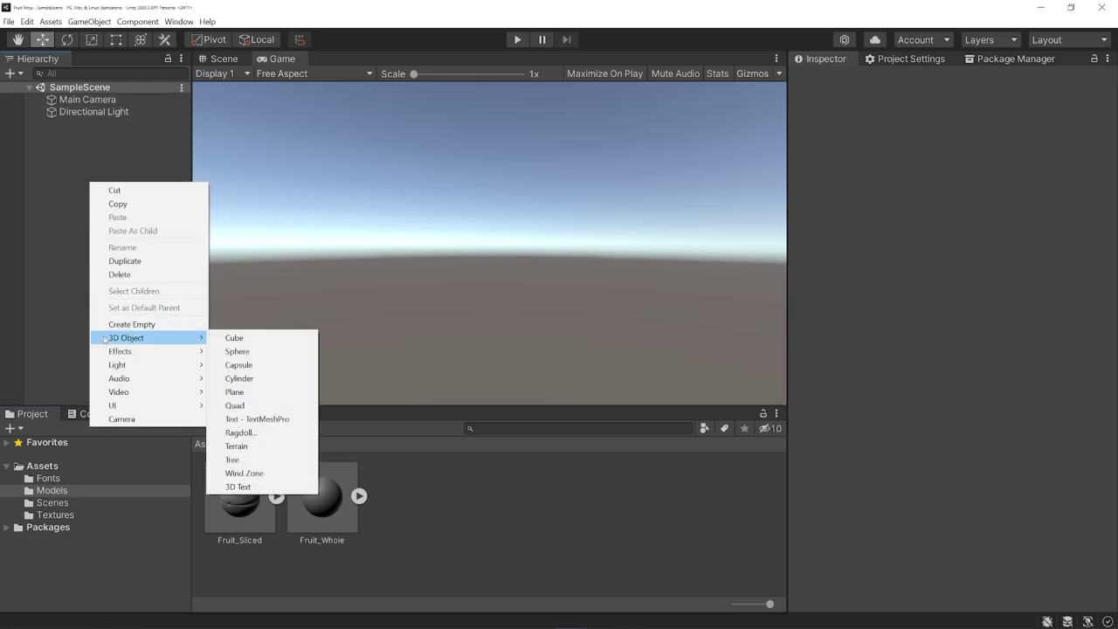
click(251, 393)
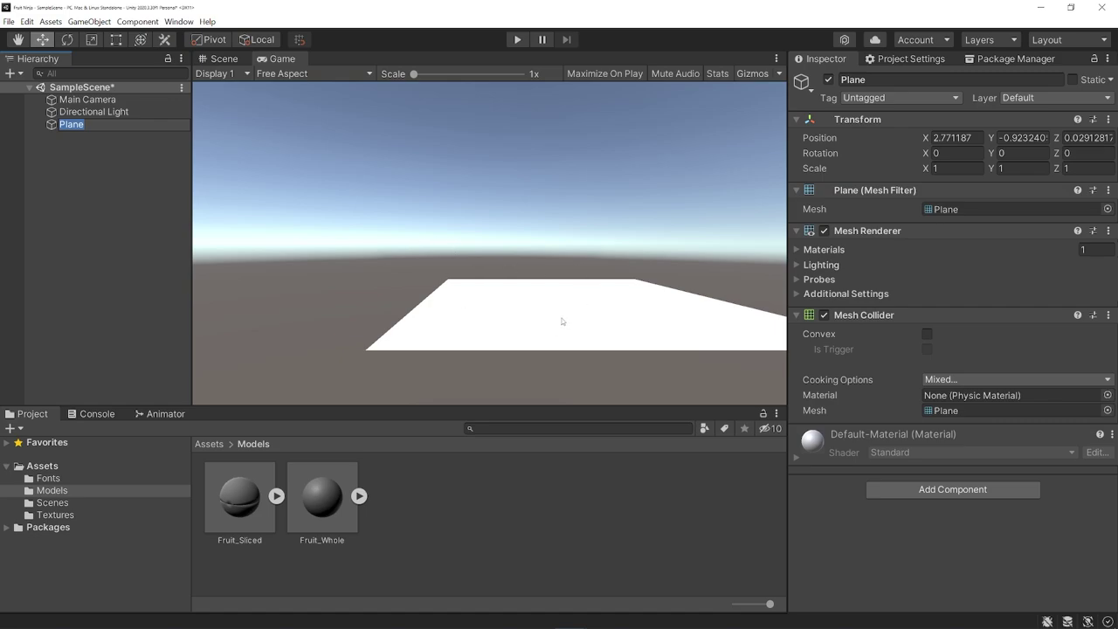
click(1107, 118)
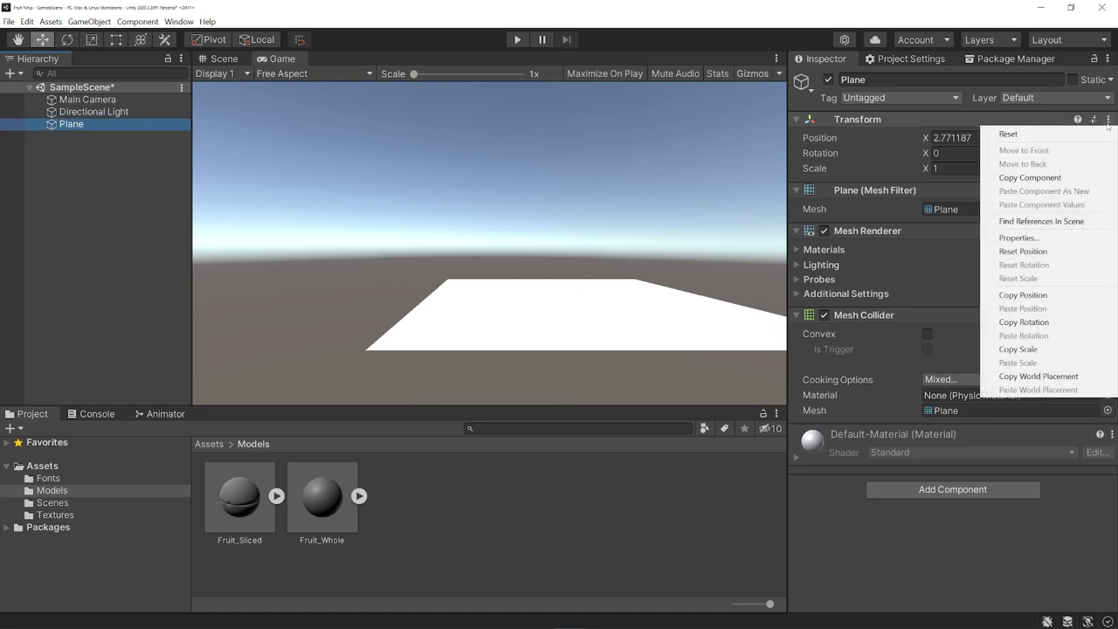
click(1004, 134)
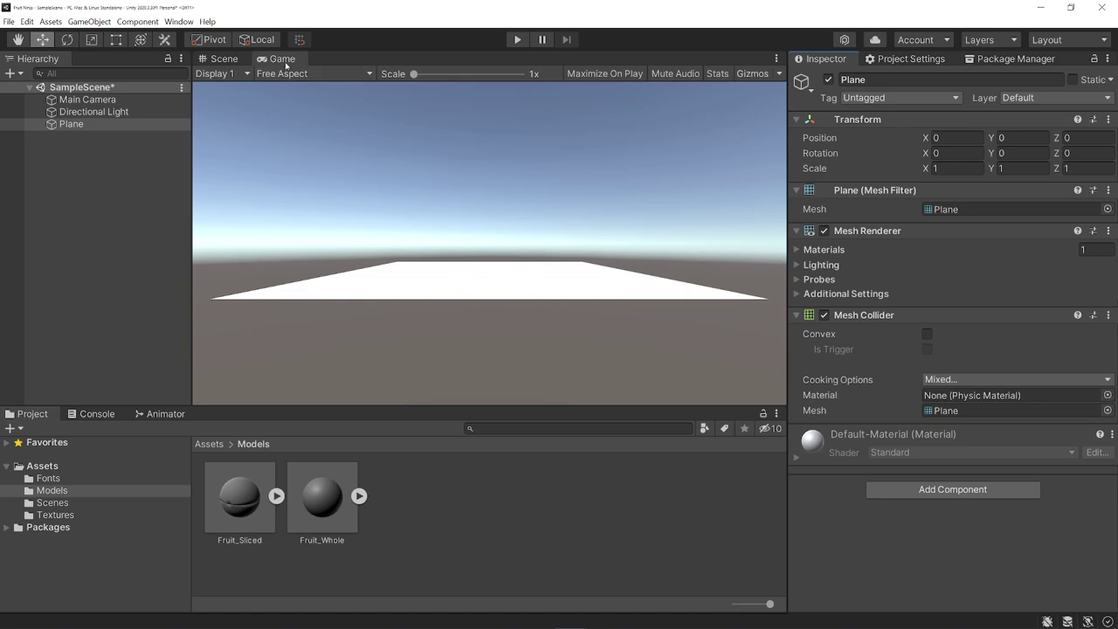
Set the plane's X rotation to -90 so it stands upright facing the camera, and save the scene.
click(223, 59)
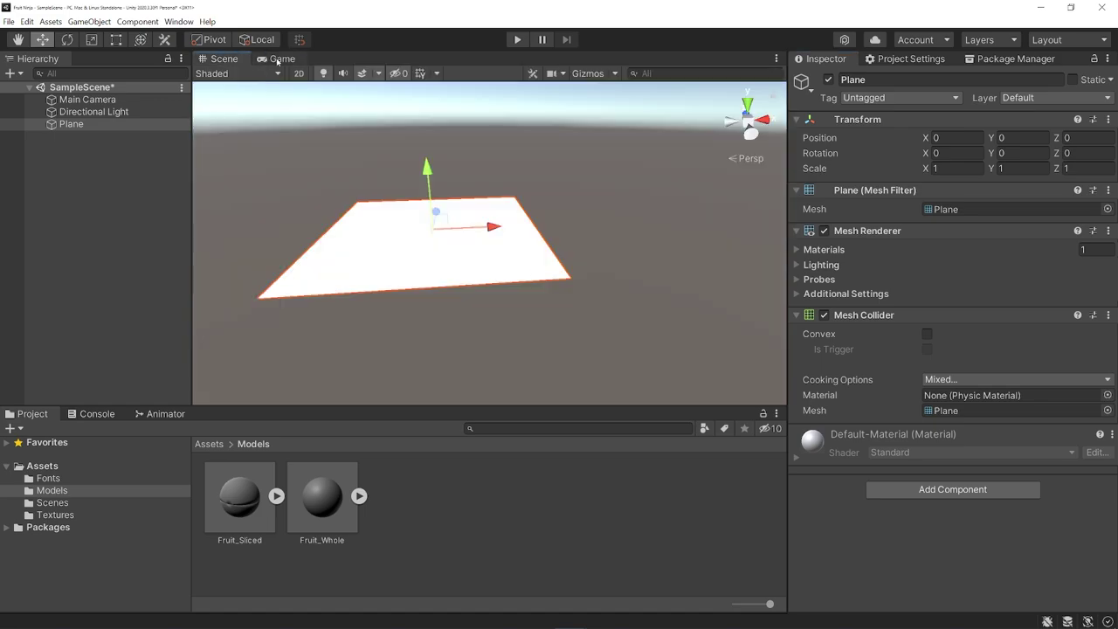
middle_drag(329, 125, 386, 138)
click(281, 57)
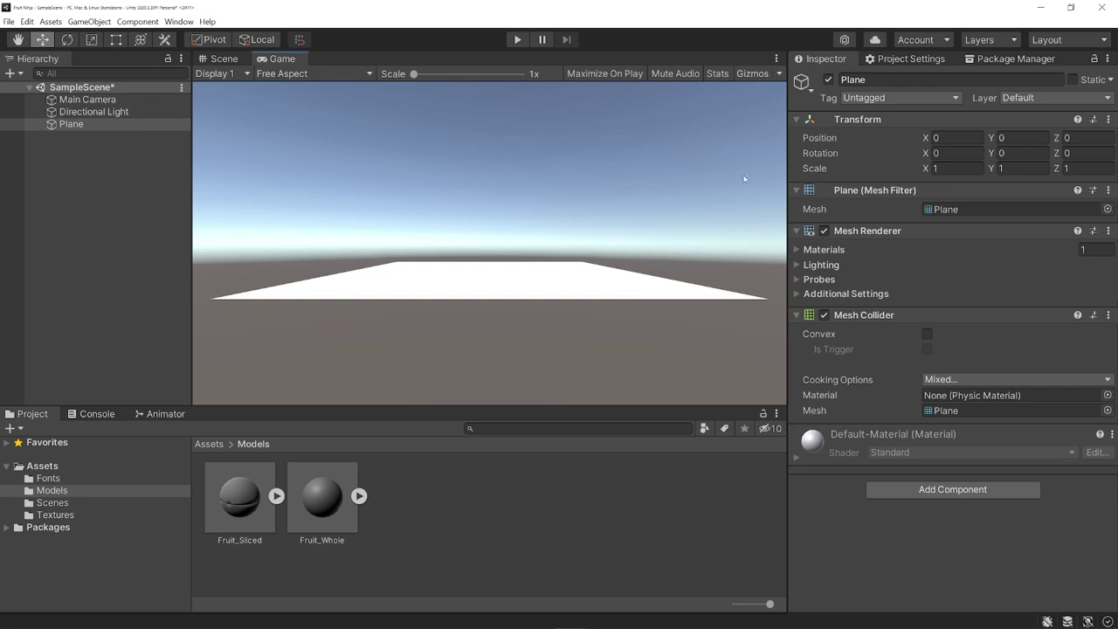
drag(925, 154, 554, 155)
click(976, 153)
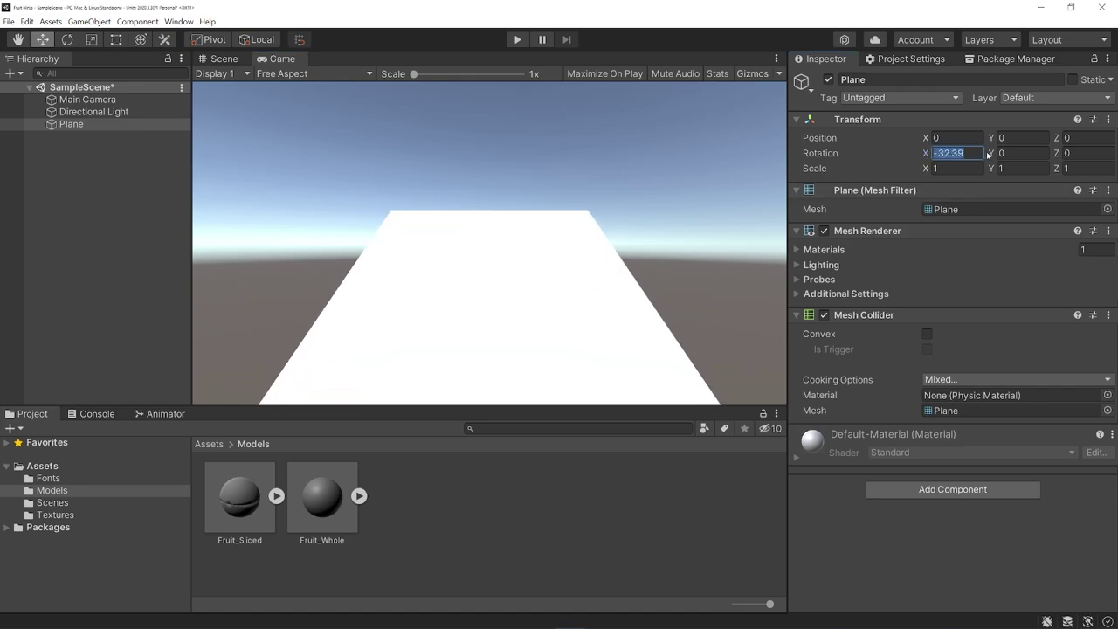
text(-90)
key(ctrl+s)
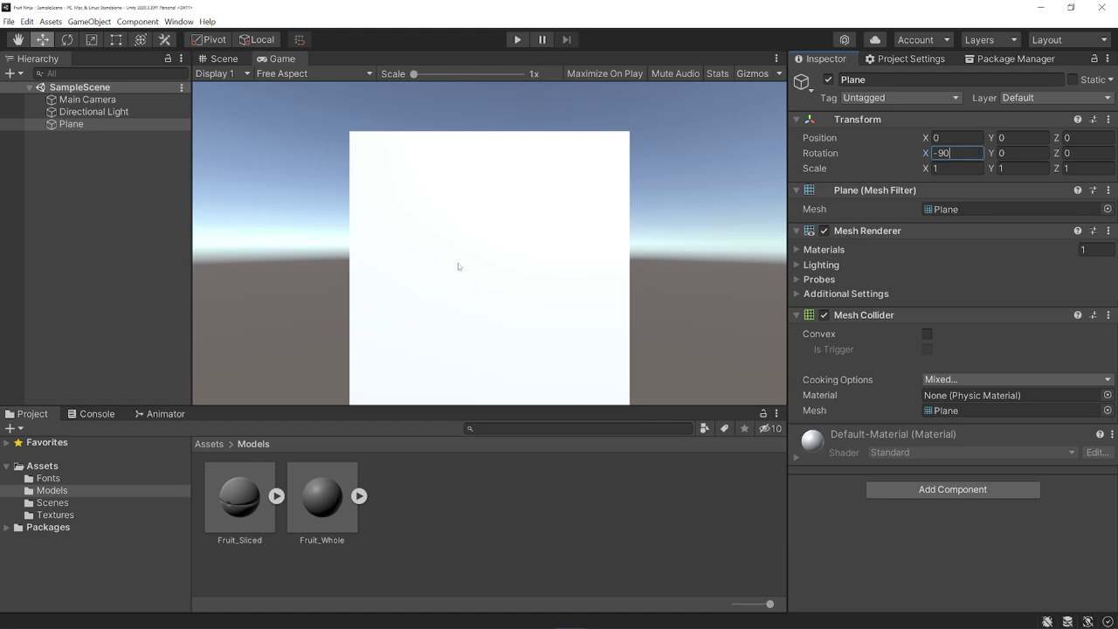
Set the Main Camera's Y position to 0 and save the scene.
click(105, 100)
click(1018, 138)
text(0)
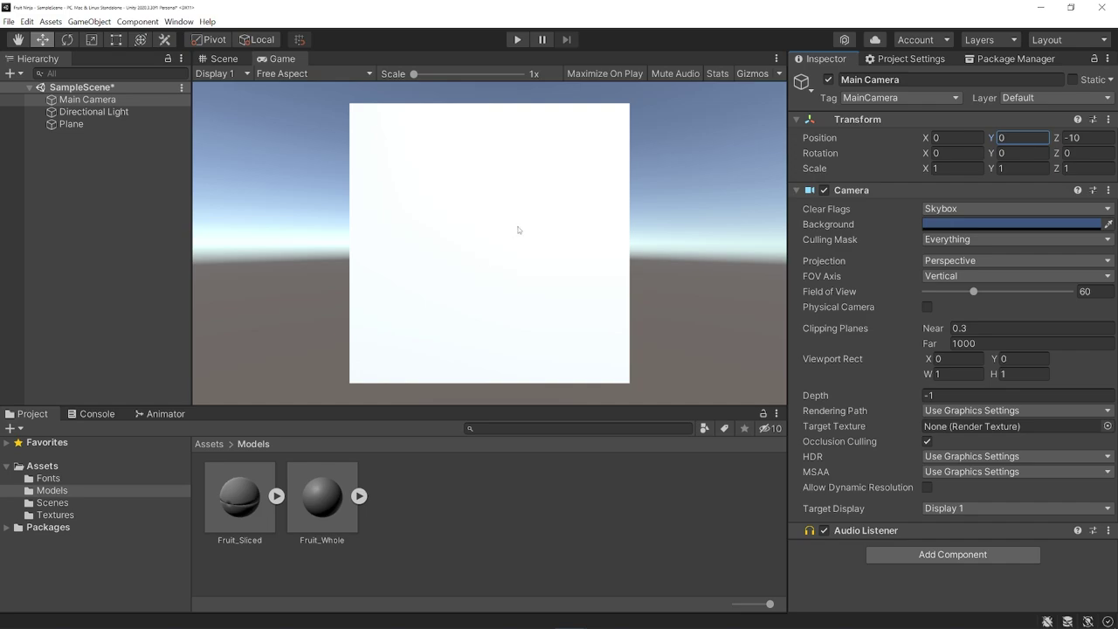
click(960, 138)
key(Tab)
key(ctrl+s)
Scale the plane to 10 on the X, Y and Z axes, save, and check its size in the scene.
click(71, 124)
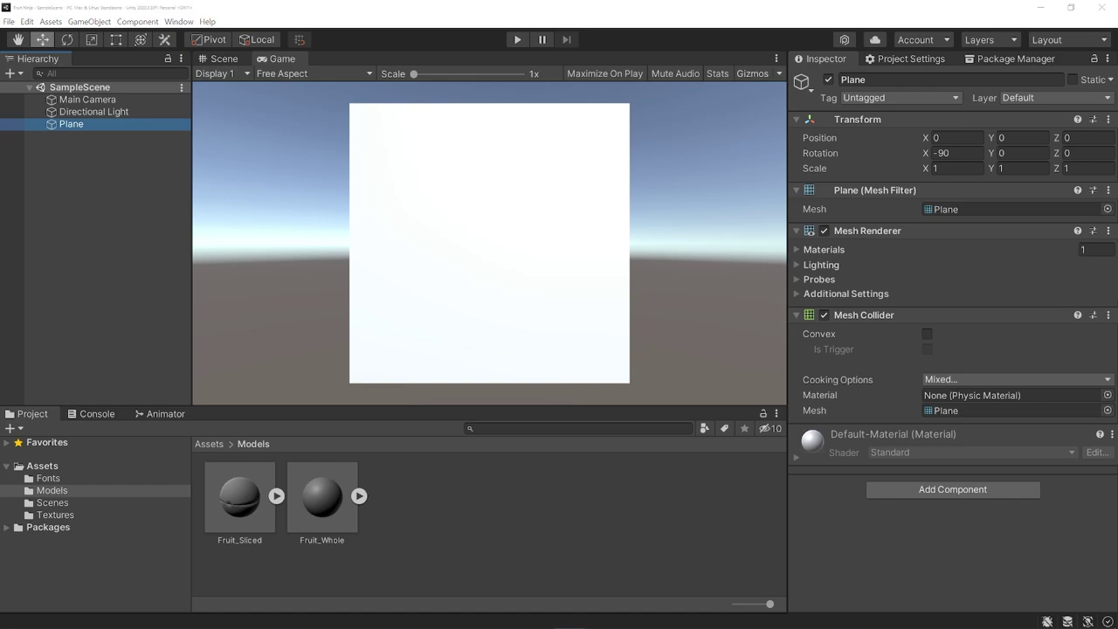
click(948, 168)
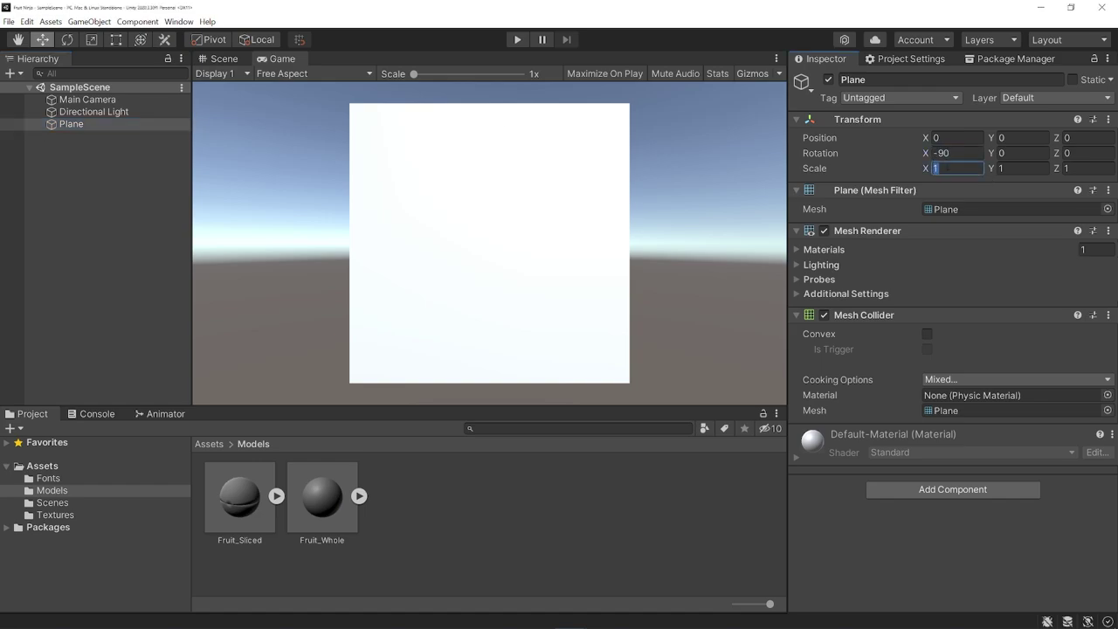
text(10)
key(Tab)
text(10)
key(Tab)
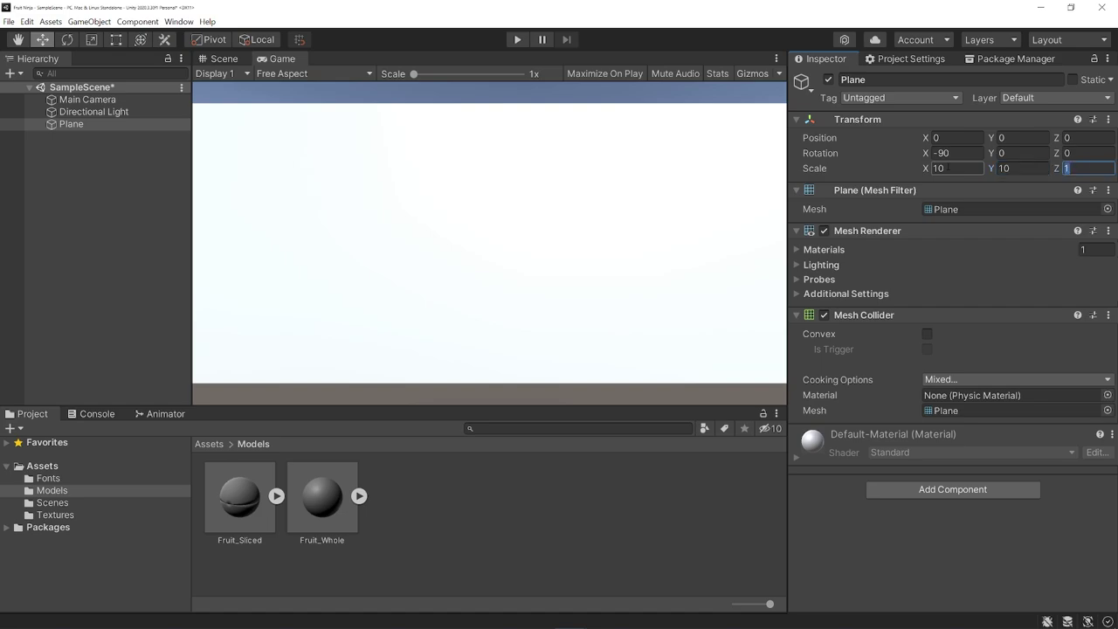
text(10)
key(ctrl+s)
click(225, 58)
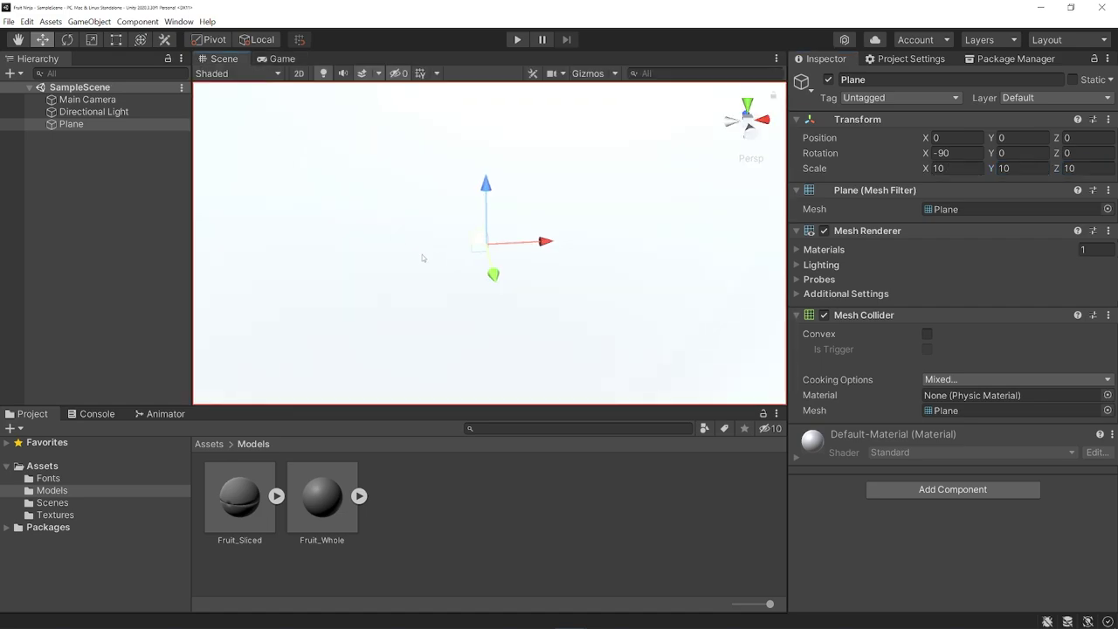
scroll(434, 268, down, 5)
alt+drag(500, 273, 594, 296)
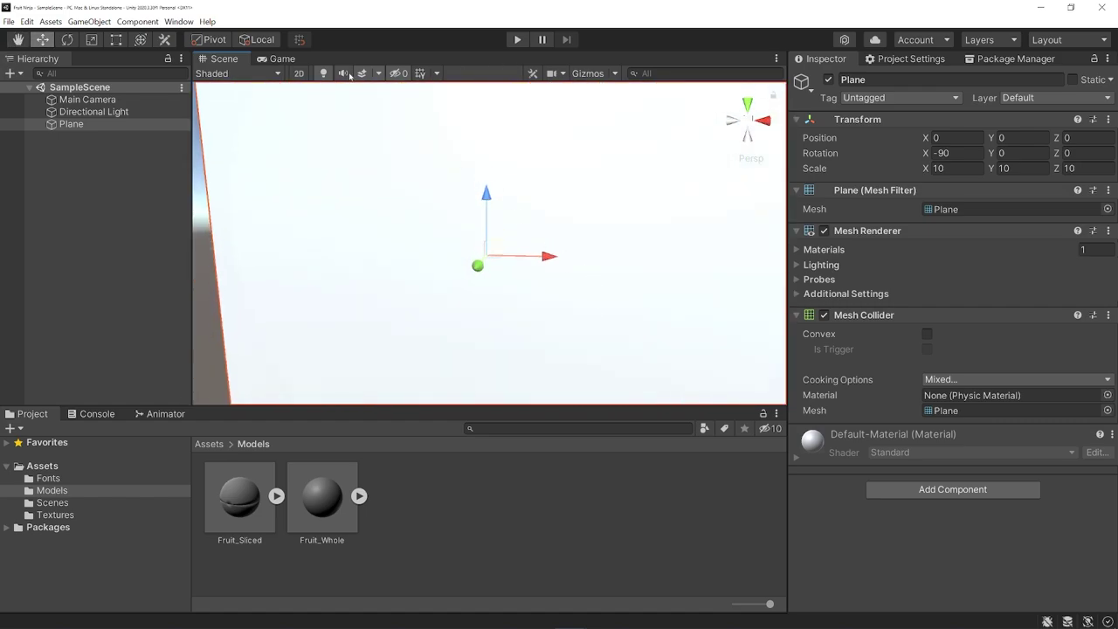
click(278, 58)
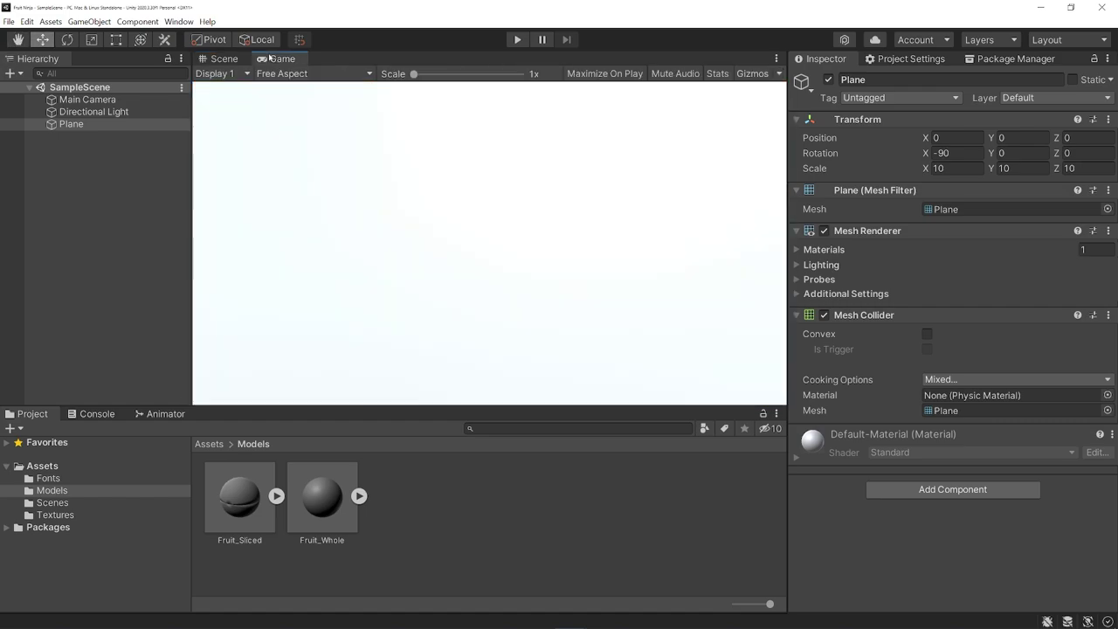
Create a new material named Background in the Textures folder.
click(67, 516)
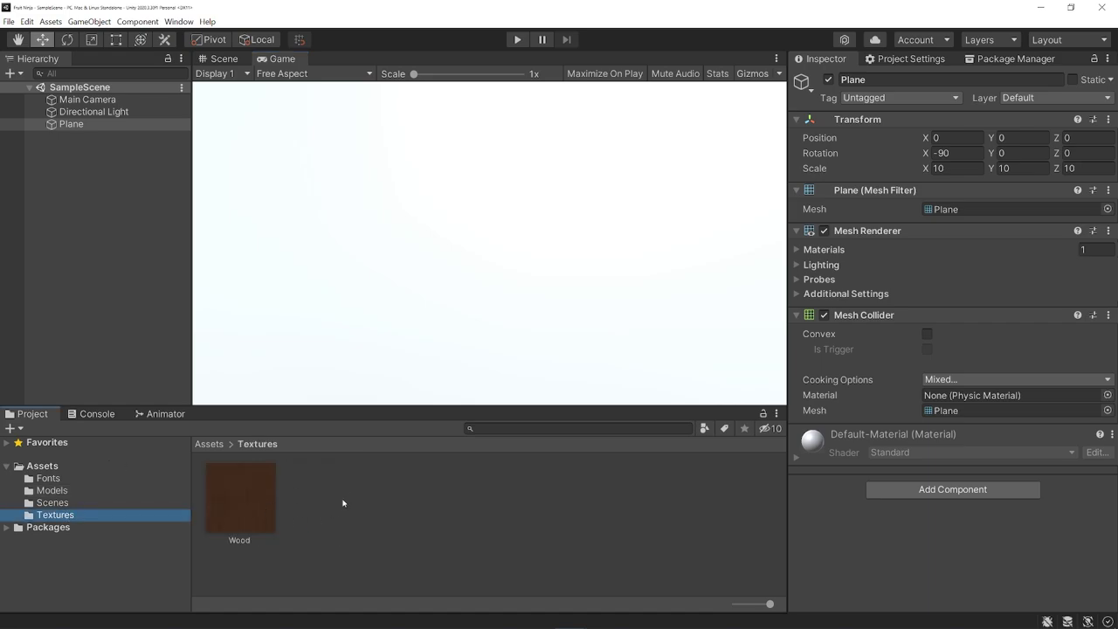
right_click(377, 503)
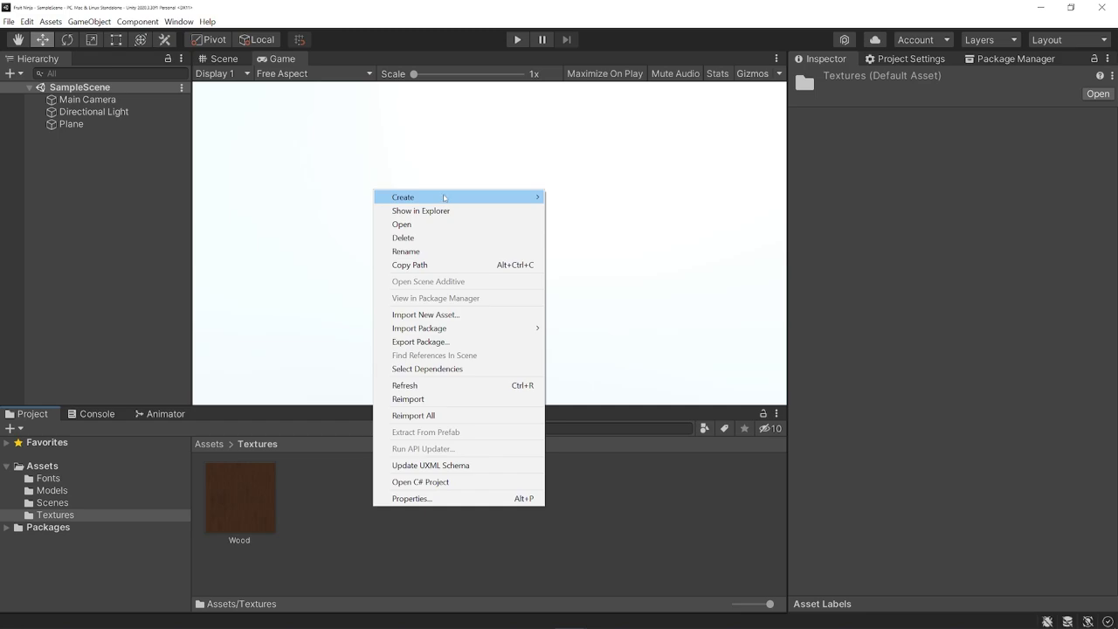
mouse_move(441, 197)
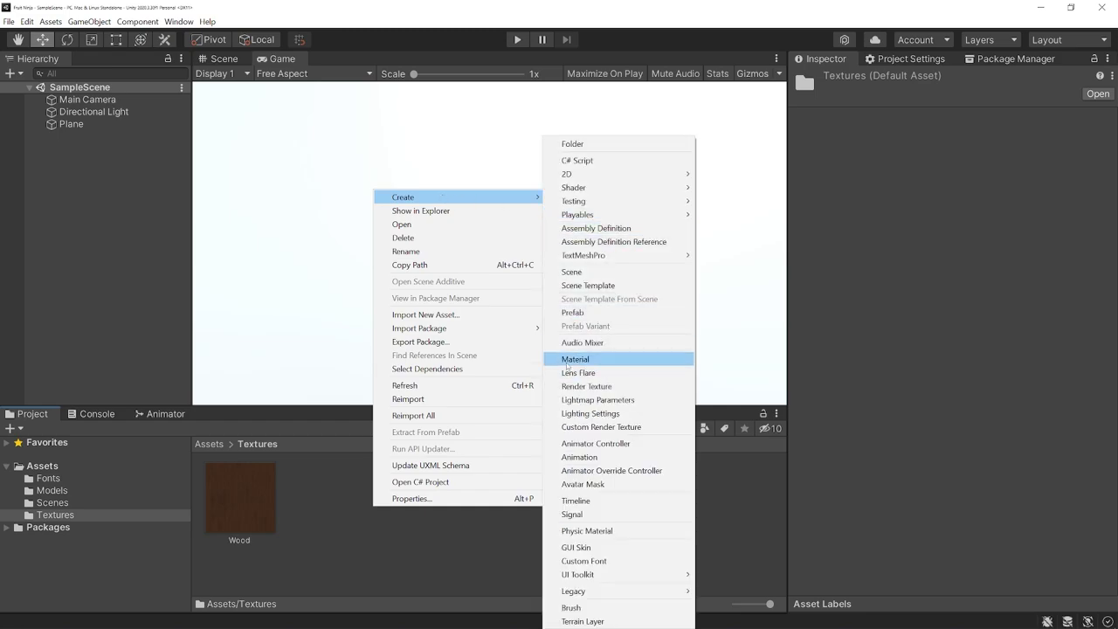
click(567, 359)
text(Background)
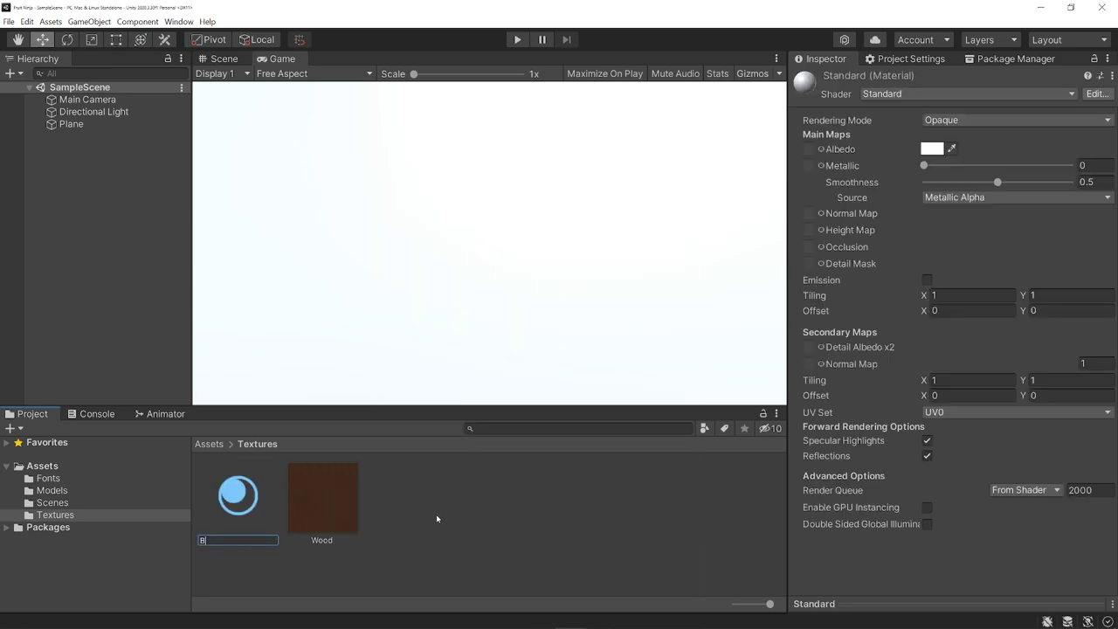
key(Return)
Assign the Background material to the plane's Mesh Renderer in place of the default material.
click(63, 125)
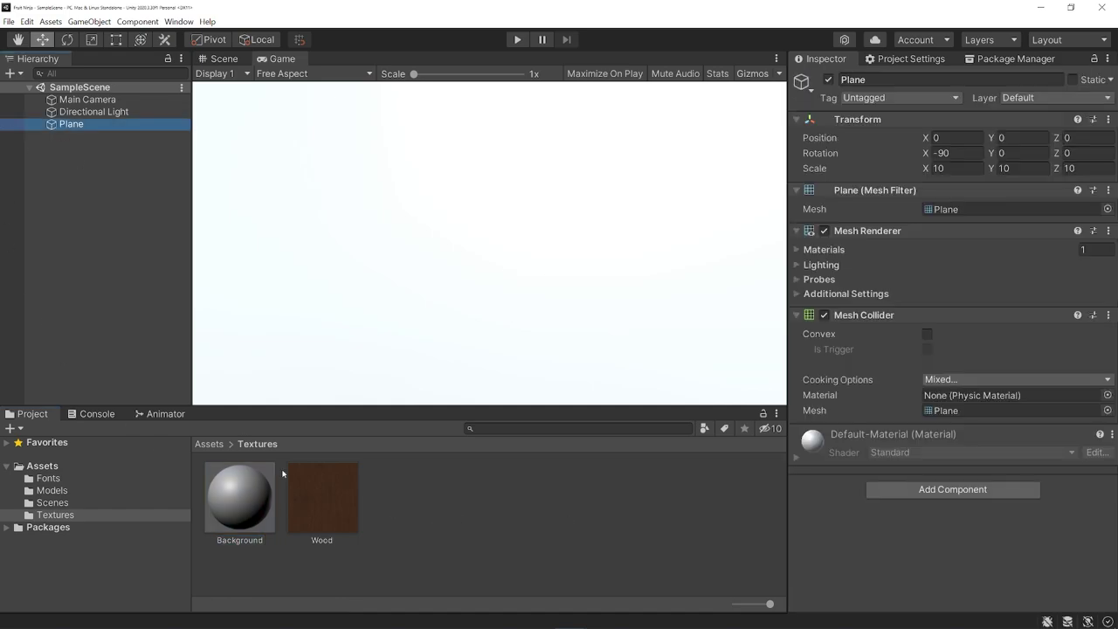
drag(248, 487, 74, 126)
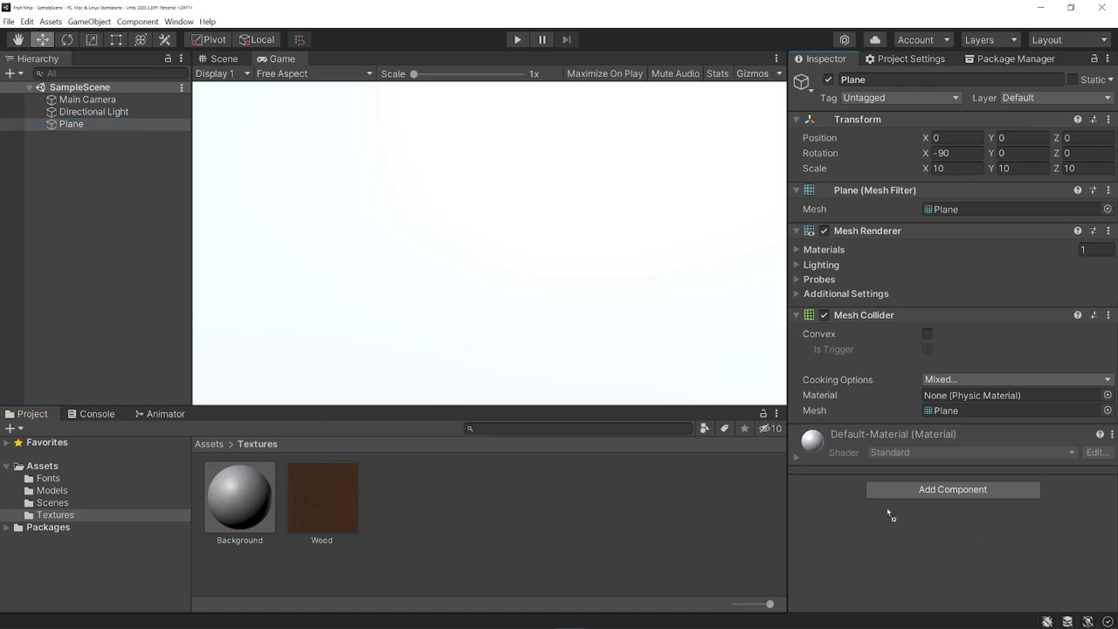
click(823, 249)
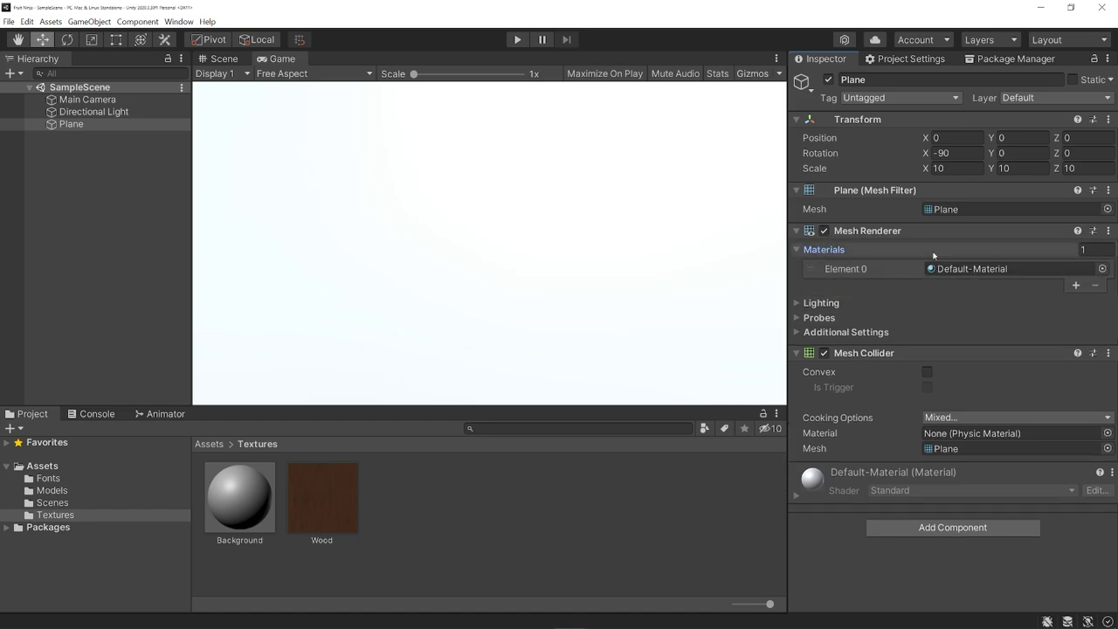
drag(239, 496, 961, 271)
click(844, 251)
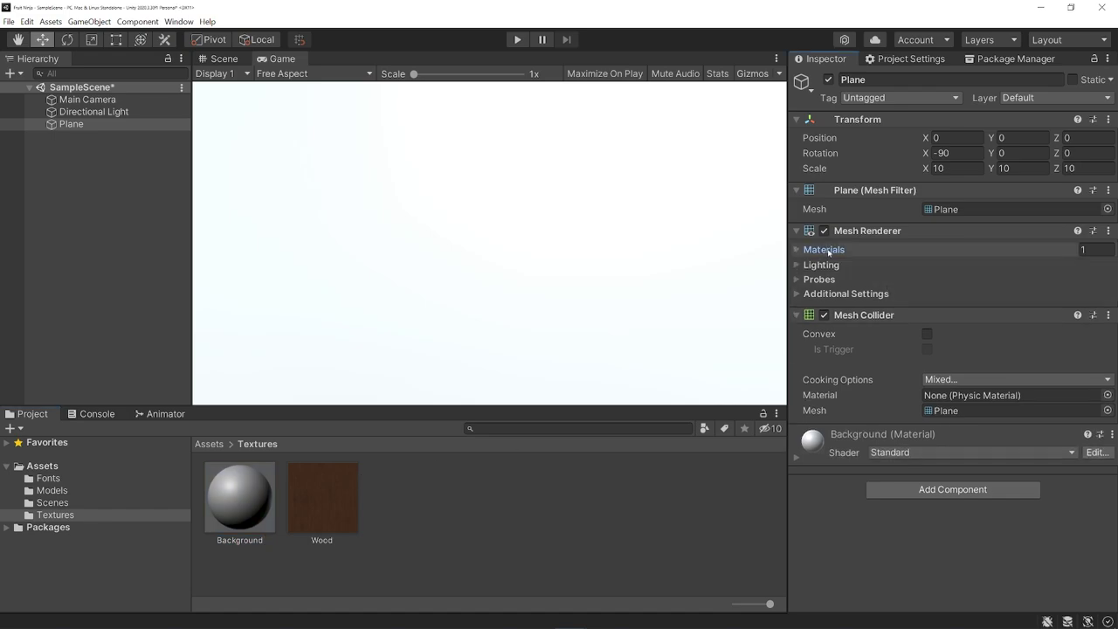
Expand the Background material's settings on the plane and set its albedo colour to white (FFFFFF).
click(831, 452)
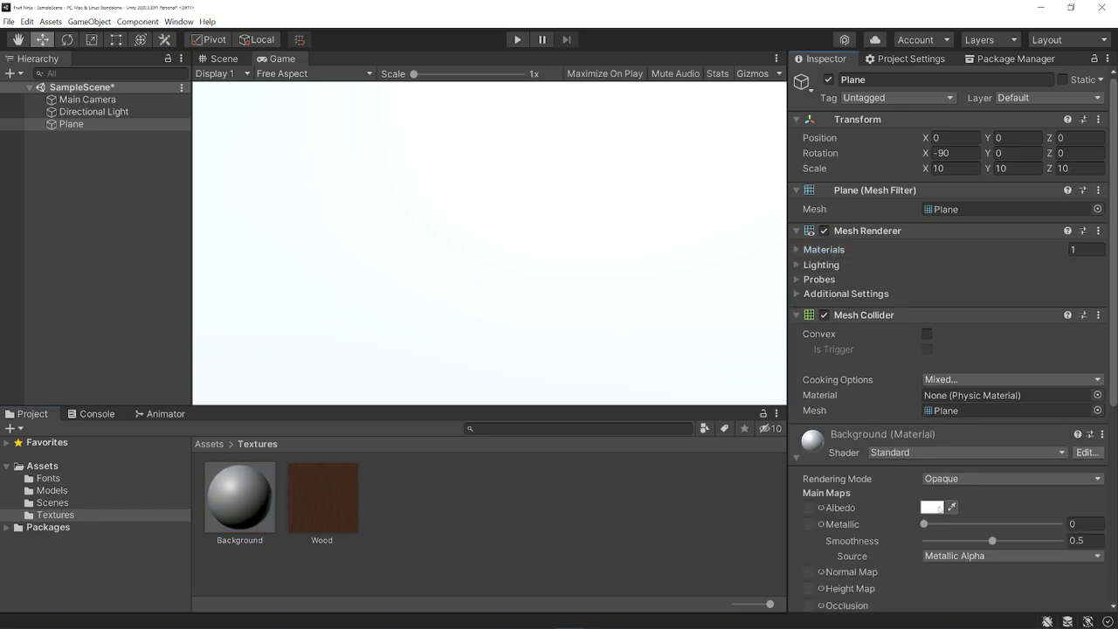
click(926, 507)
drag(1060, 392, 962, 281)
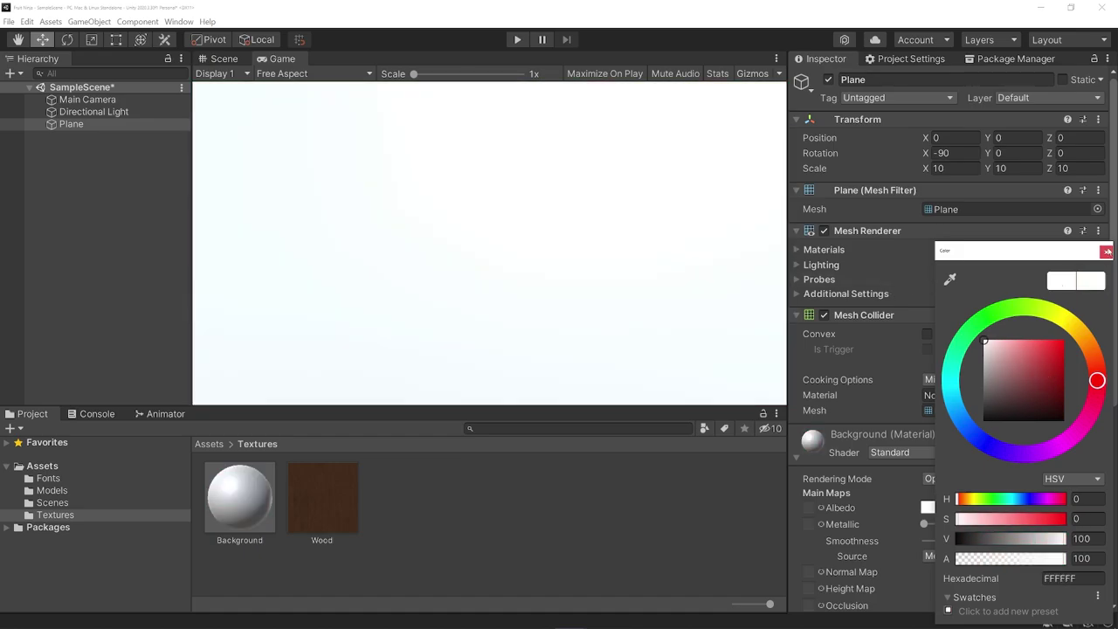
Close the colour picker and assign the Wood texture to the Background material's albedo map.
click(1106, 251)
scroll(877, 489, down, 5)
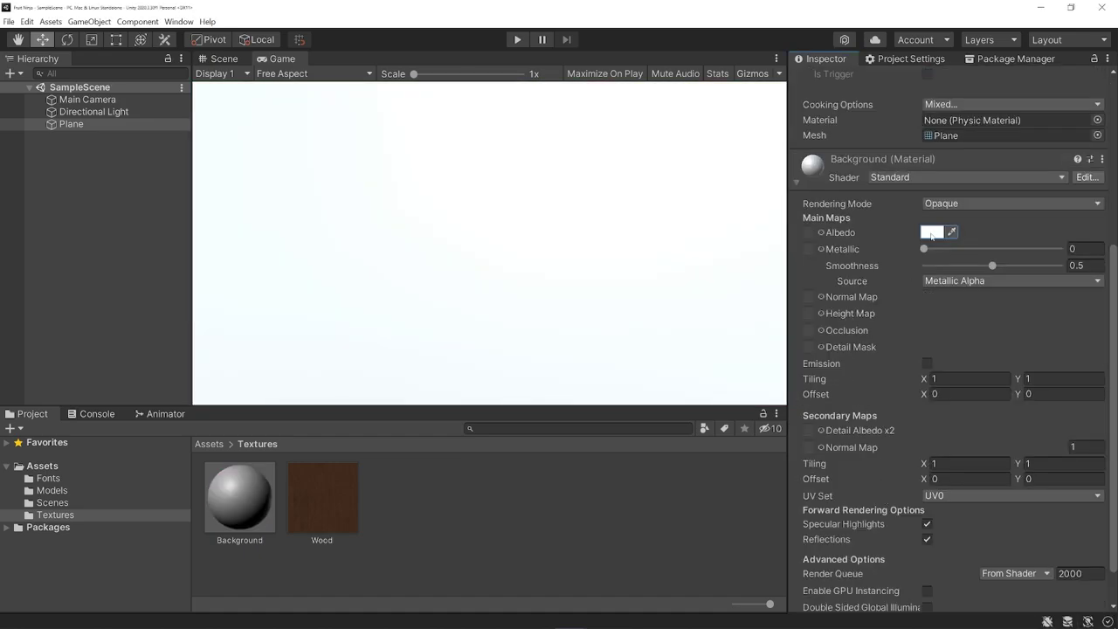
drag(320, 506, 808, 232)
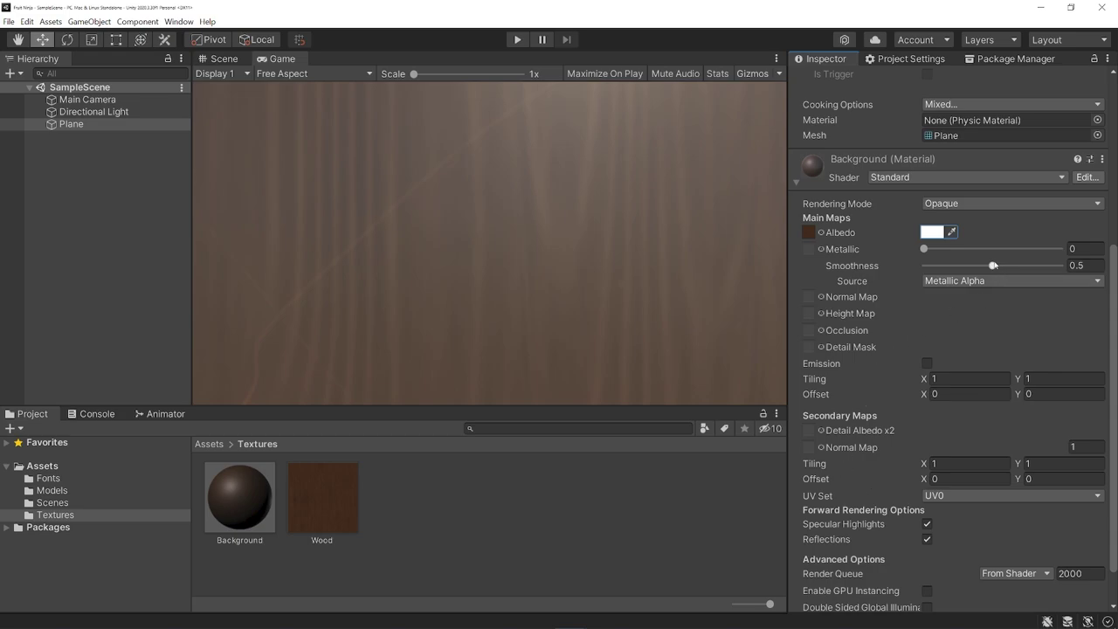
Set the Background material's smoothness to 0 and turn off its specular highlights and reflections.
mouse_move(992, 265)
mouse_down()
mouse_move(867, 273)
mouse_move(995, 265)
mouse_up()
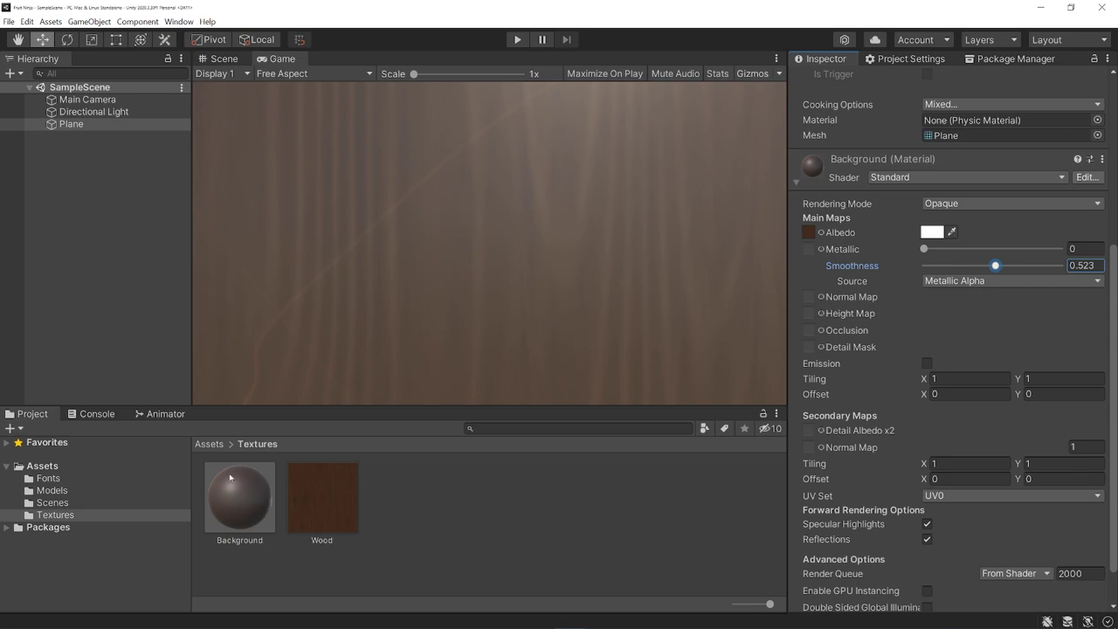
drag(995, 266, 948, 267)
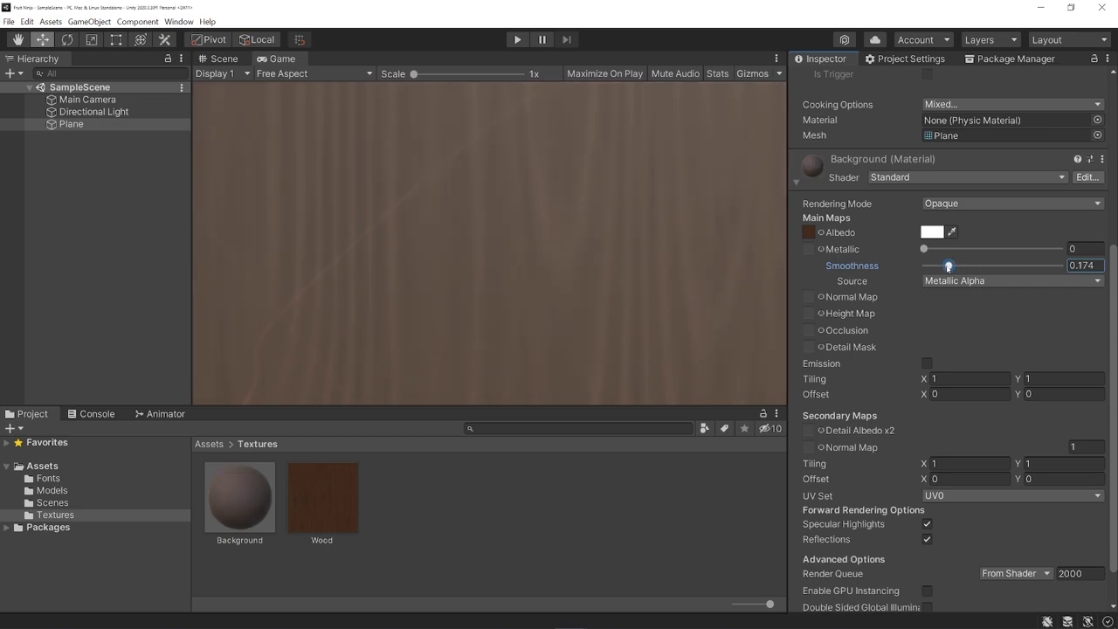
drag(948, 266, 919, 269)
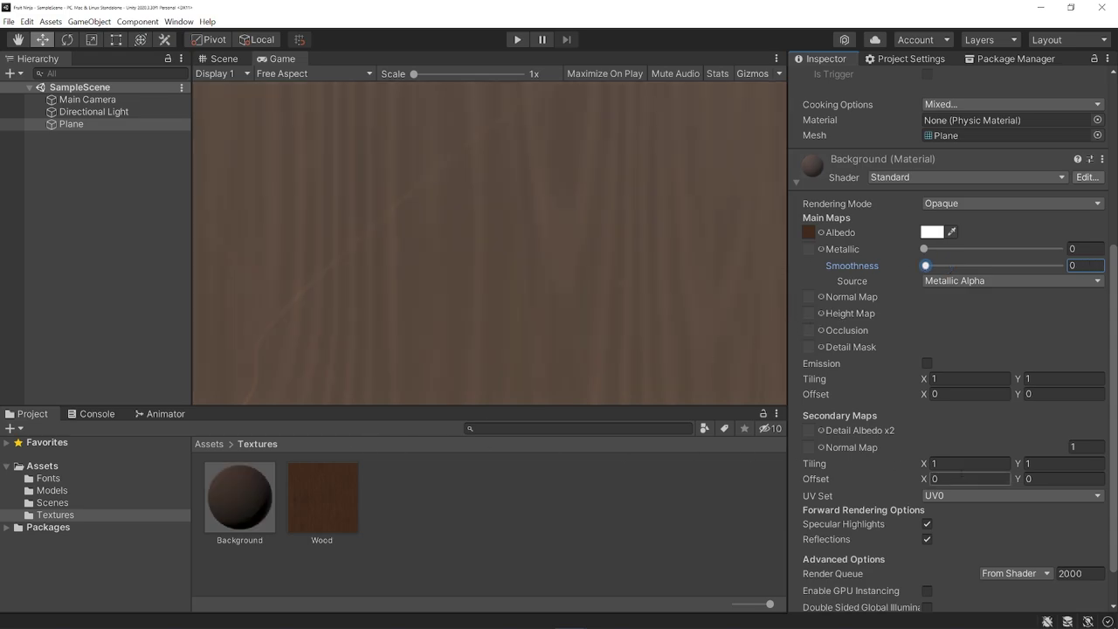
click(927, 525)
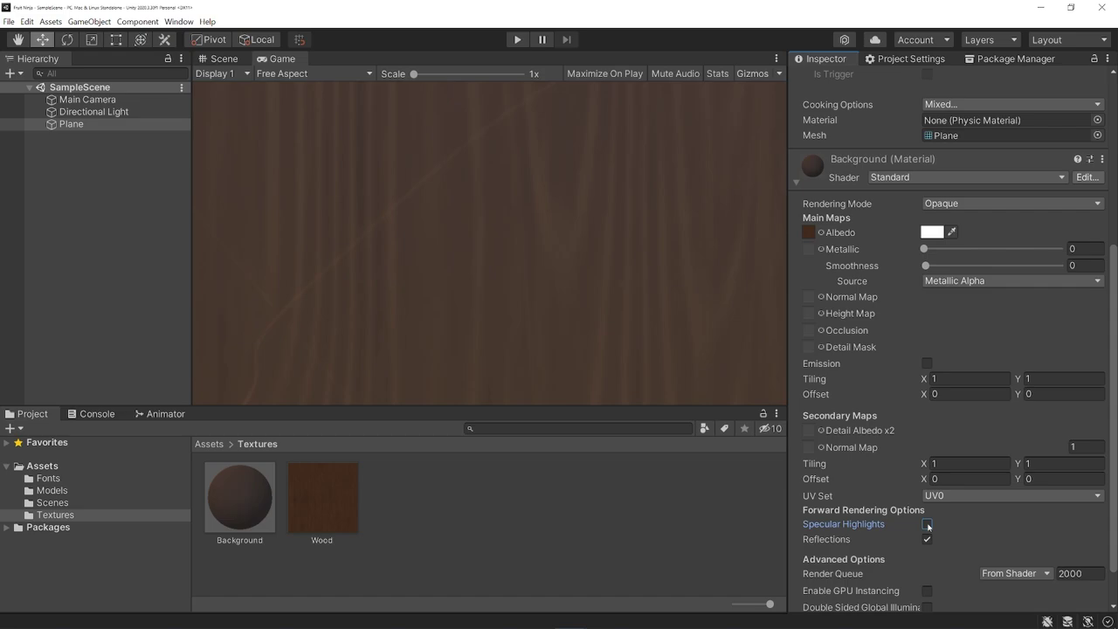
click(926, 539)
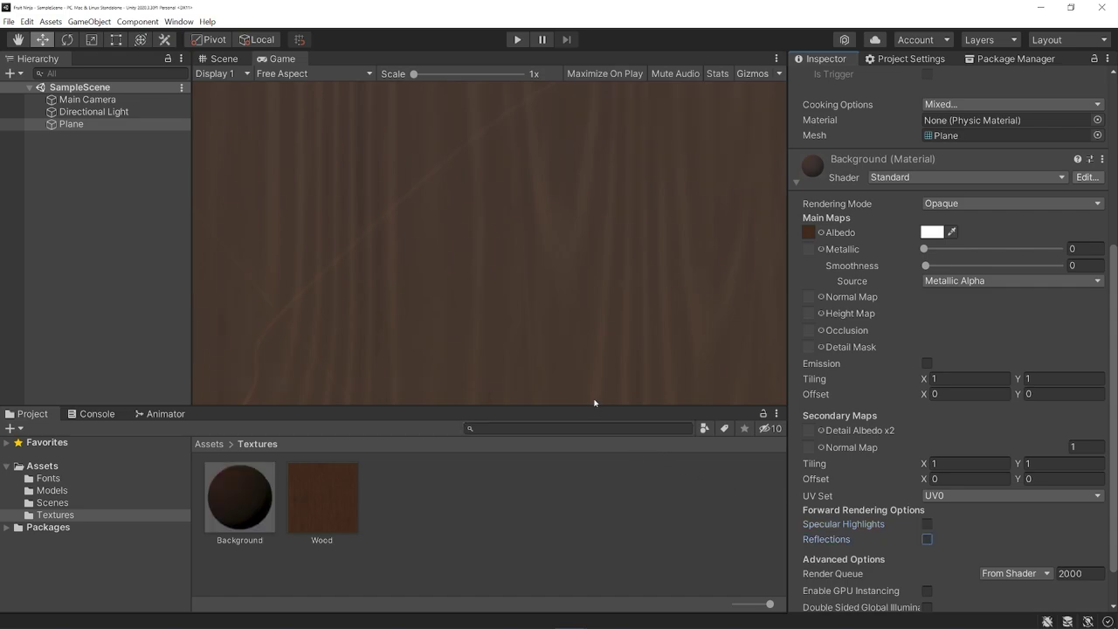
Inspect the Wood texture in the Textures folder and compare it with the Background material.
click(323, 511)
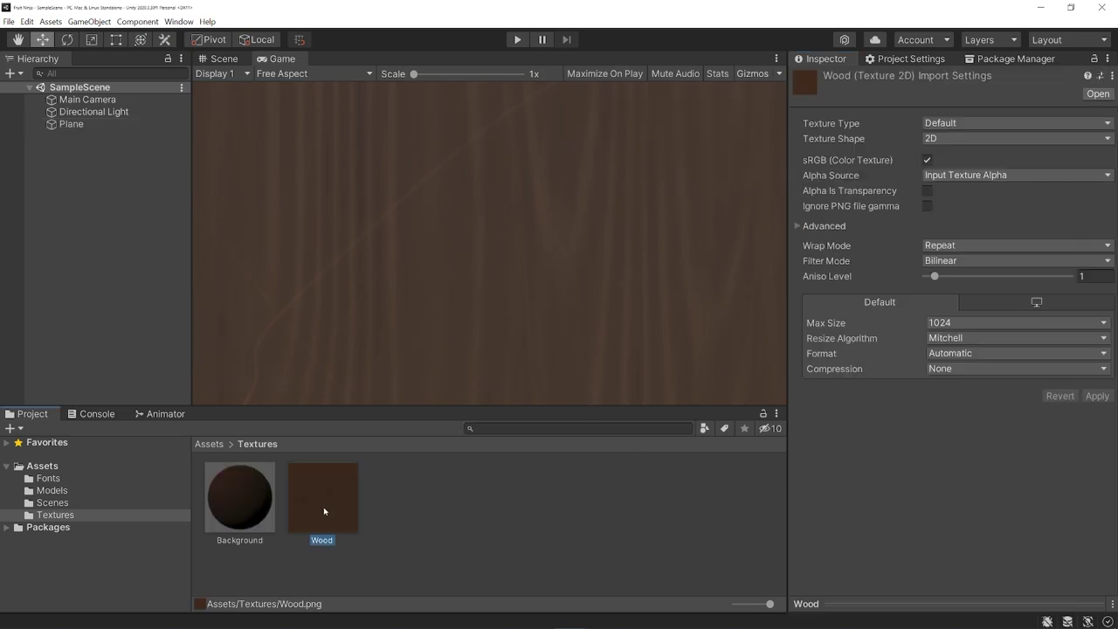
click(257, 510)
click(327, 490)
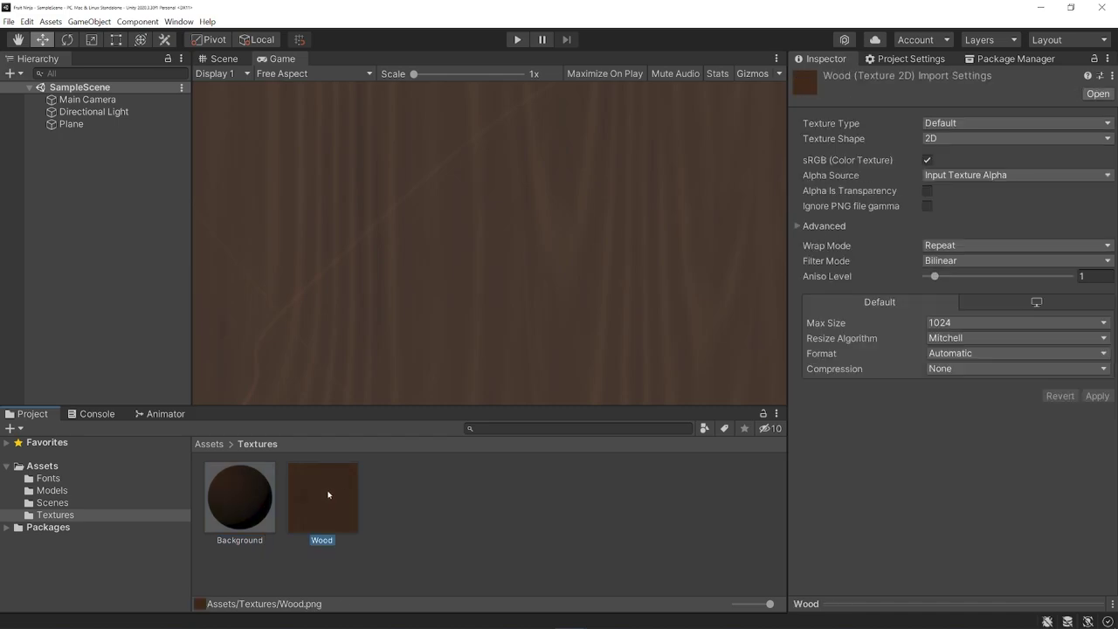